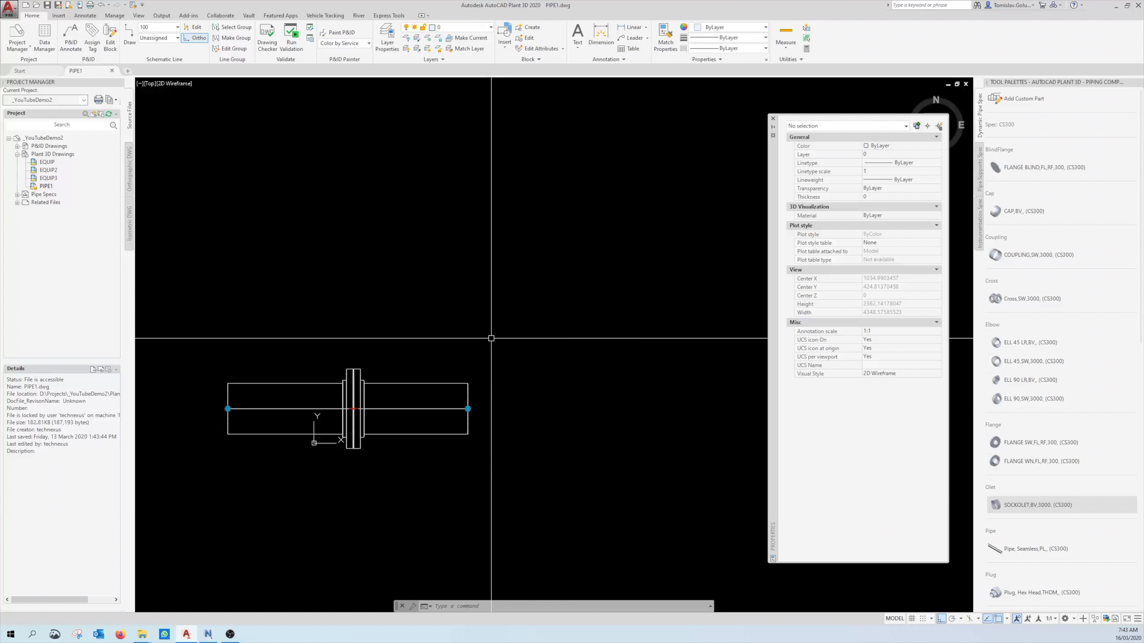
Examine the Plant 3D properties of the pipe to the right of the flange pair
middle_drag(492, 339, 527, 326)
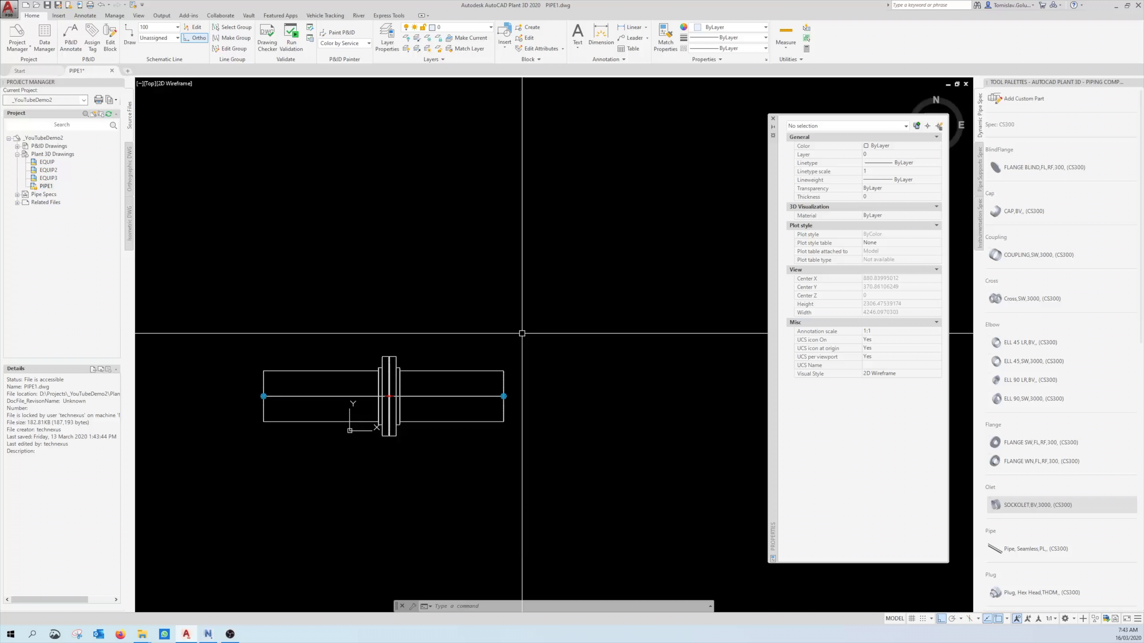
click(454, 372)
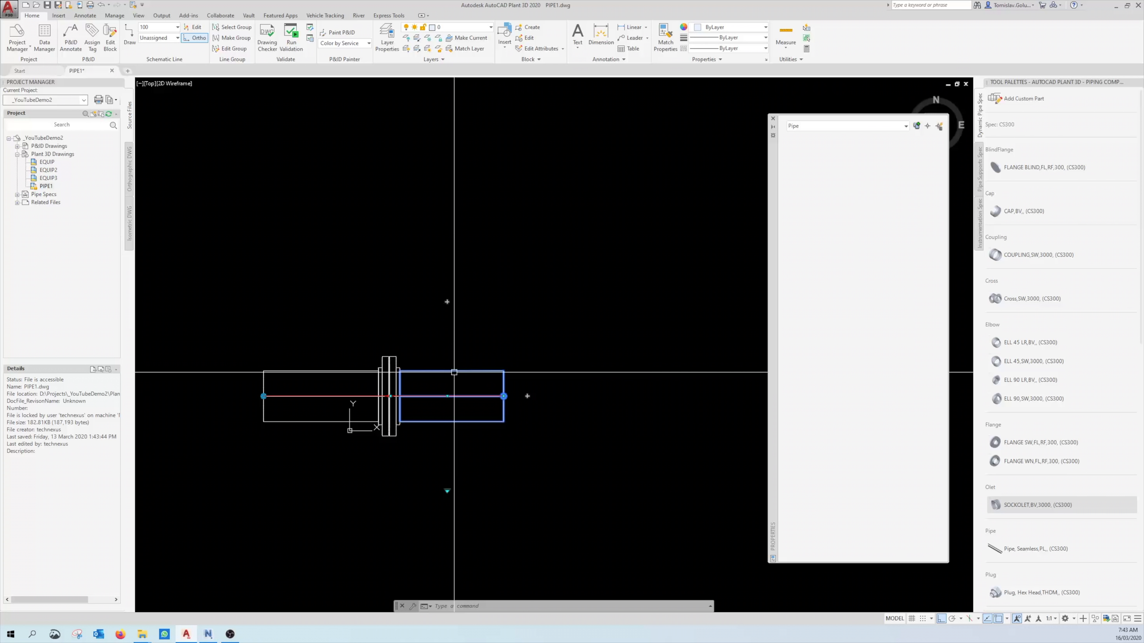
right_click(454, 372)
click(596, 426)
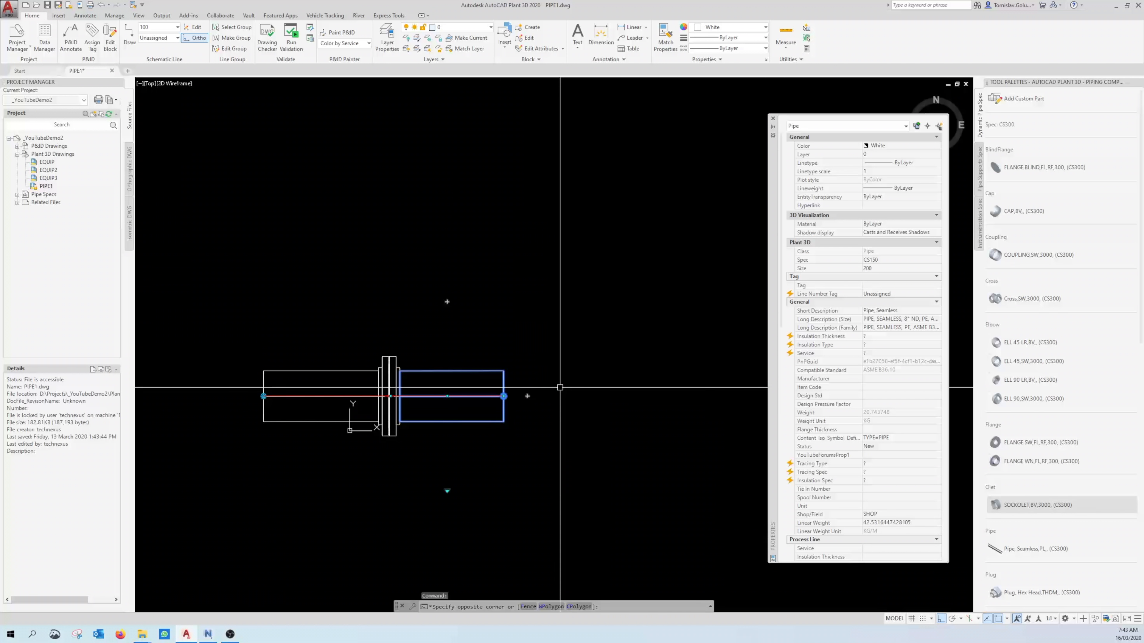
click(560, 388)
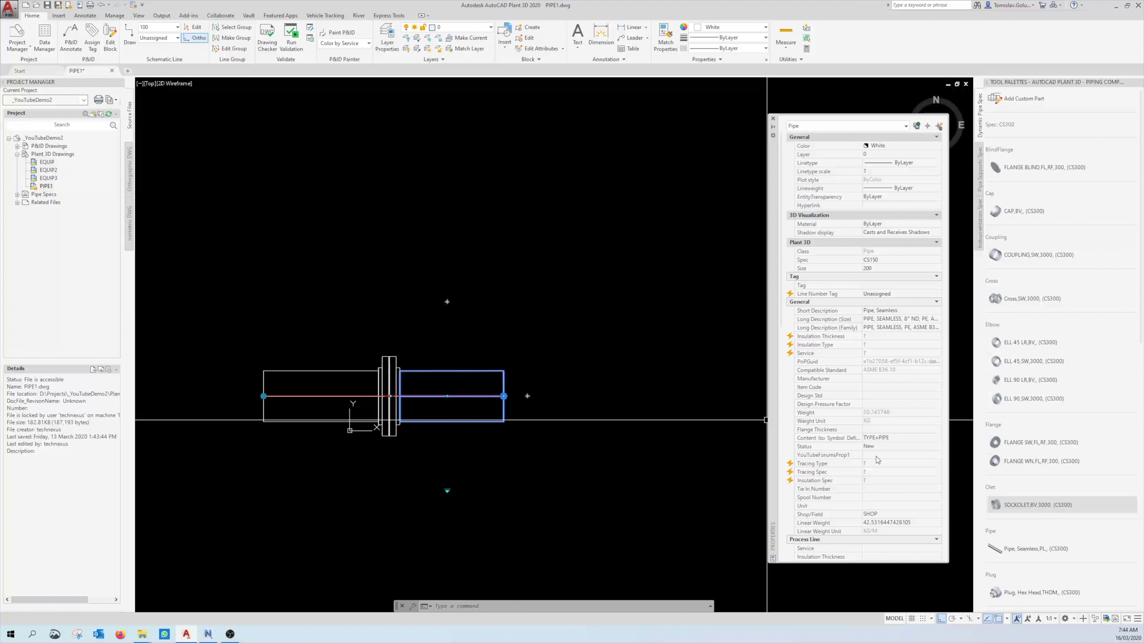
Check the pipe left of the flanges and the flange itself for the custom YouTubeForumsProp1 property
key(Escape)
key(Escape)
click(315, 372)
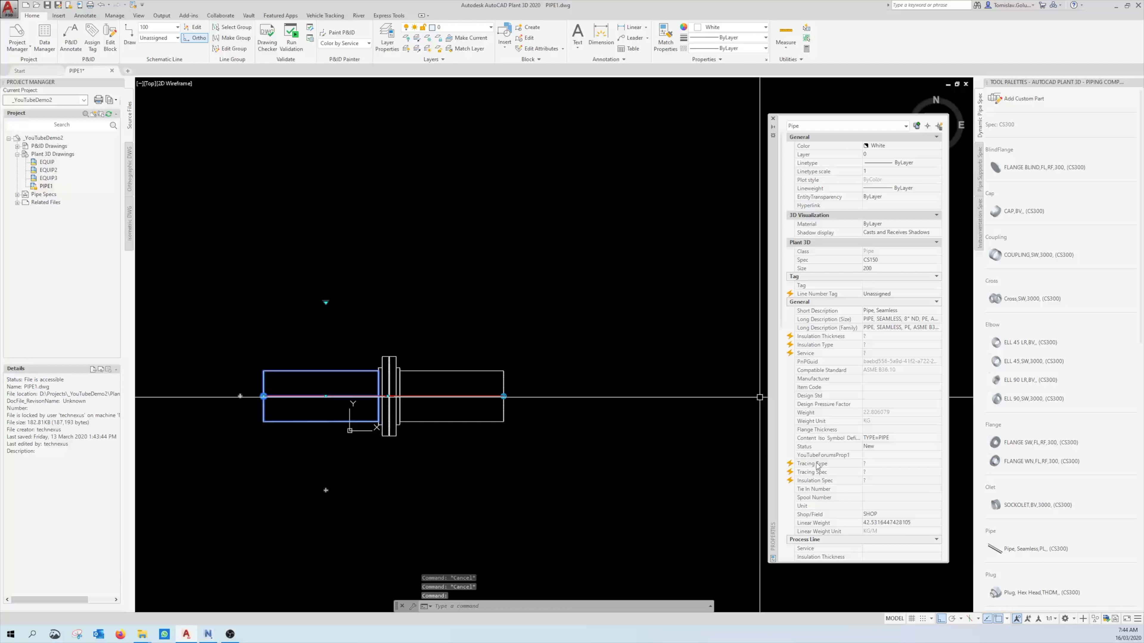
click(887, 455)
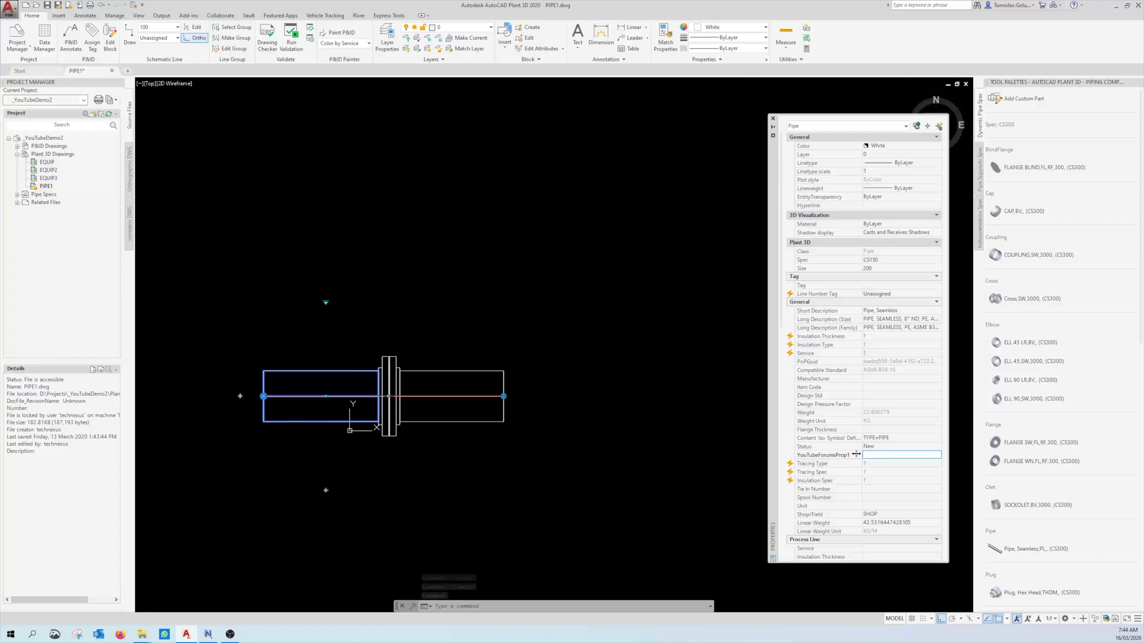
key(Escape)
click(397, 357)
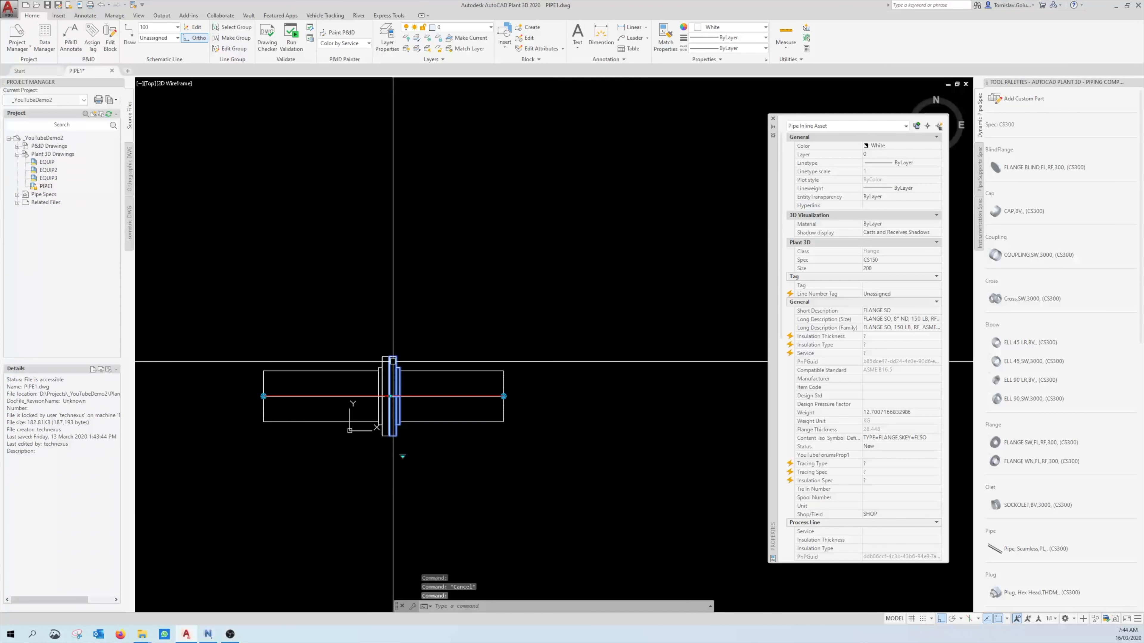
key(Escape)
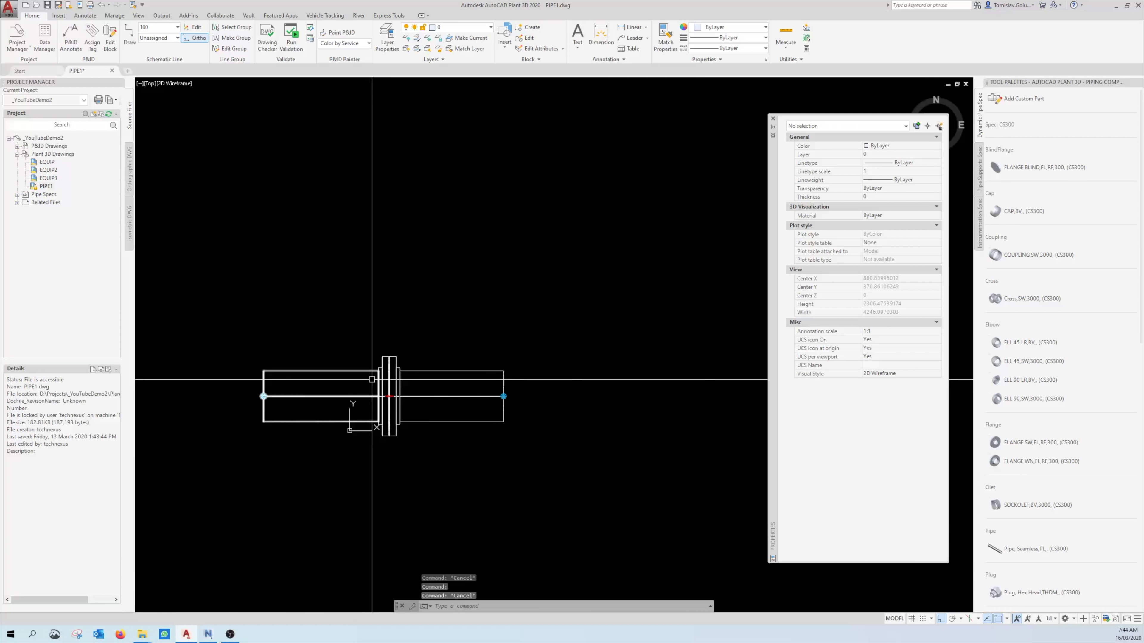
Review the Piping and Equipment class properties in Project Setup down to the YouTubeForumsProp1 definition
right_click(57, 138)
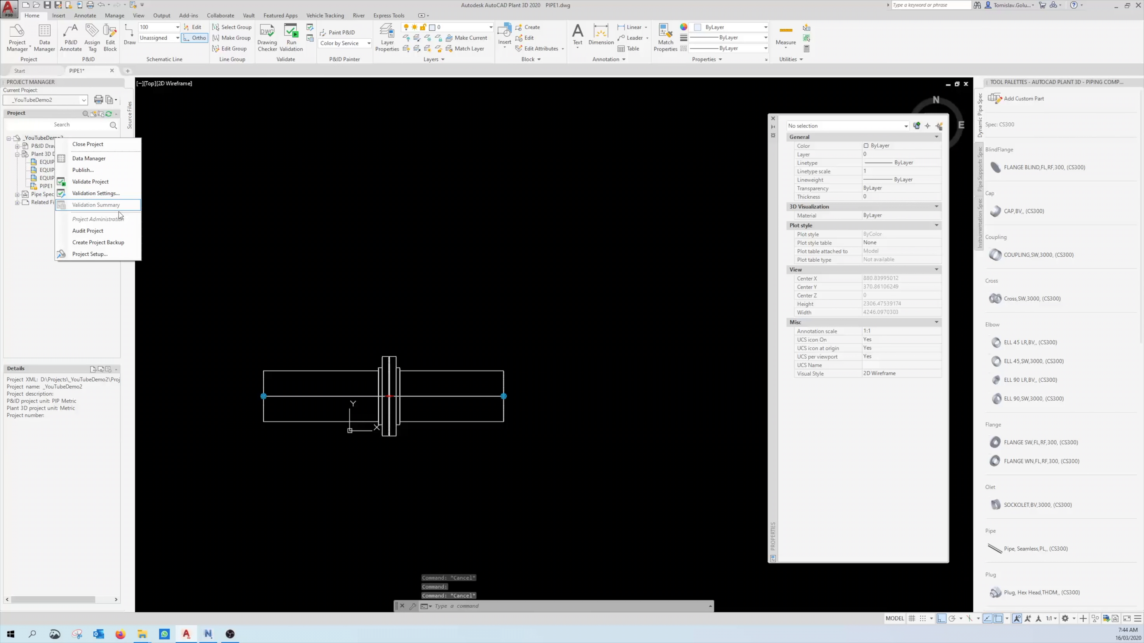
click(108, 255)
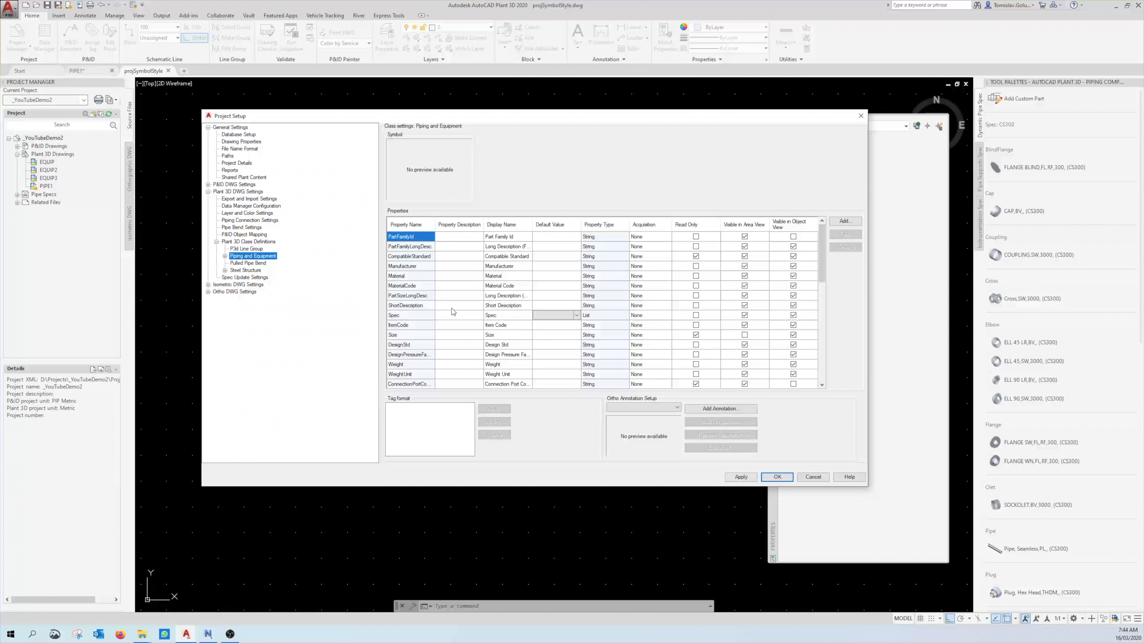
scroll(453, 307, down, 5)
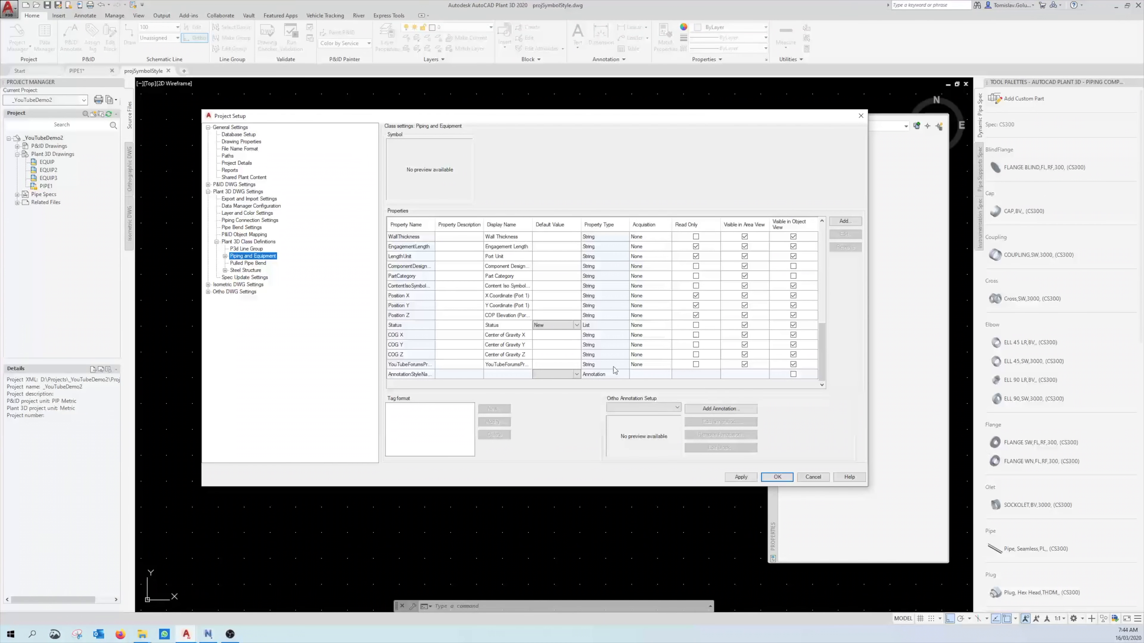
click(861, 115)
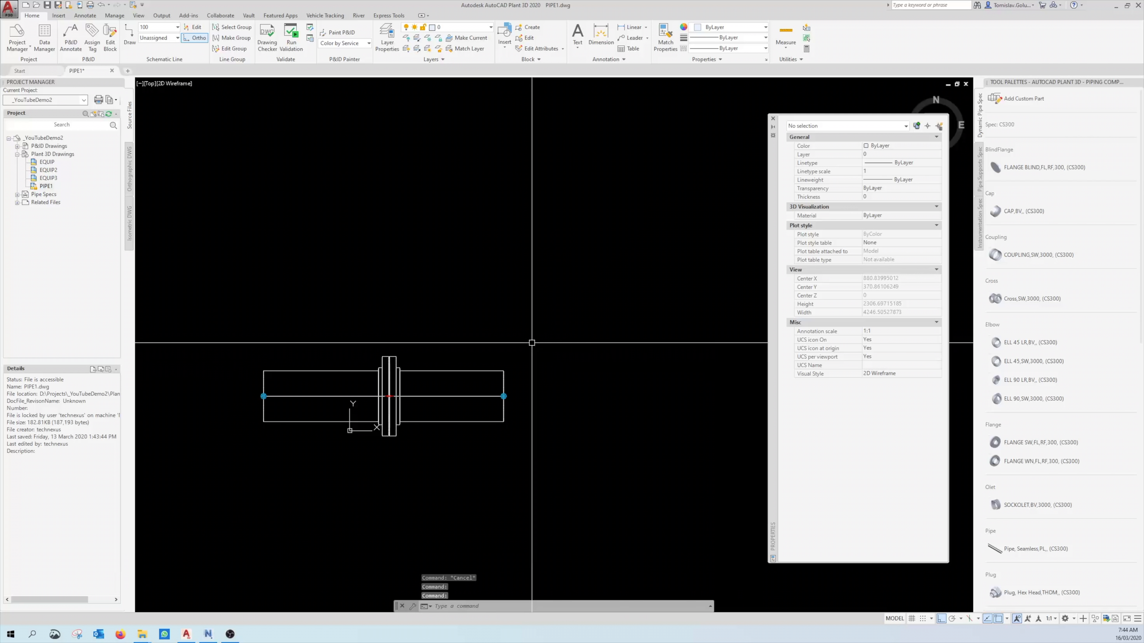
Set YouTubeForumsProp1 to SampleProperty on the pipe right of the flanges
click(476, 371)
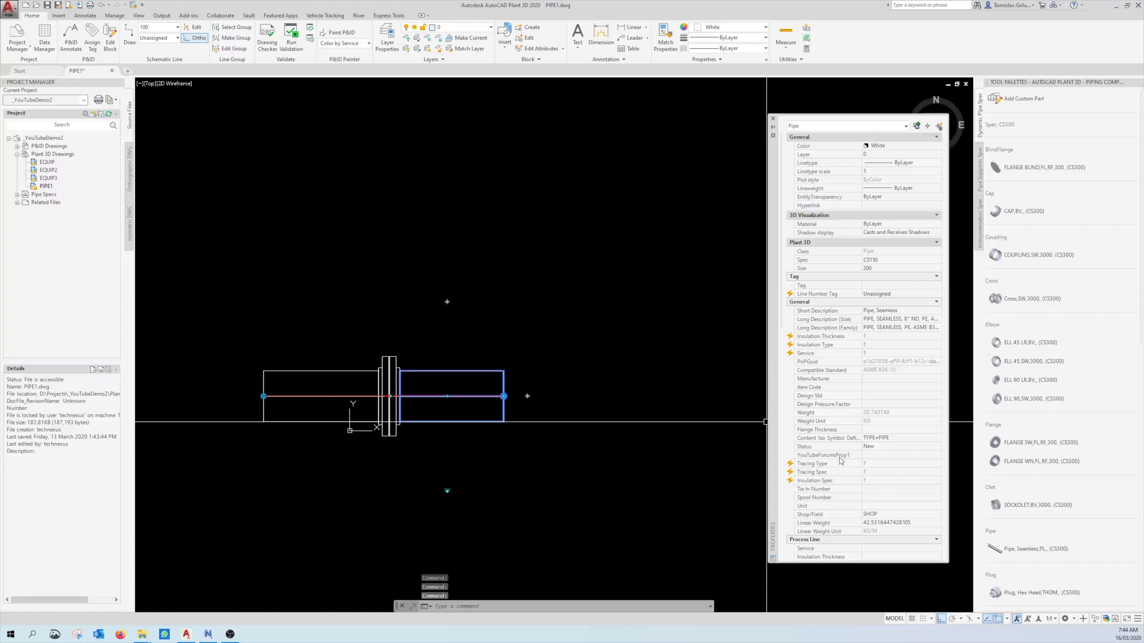
click(867, 455)
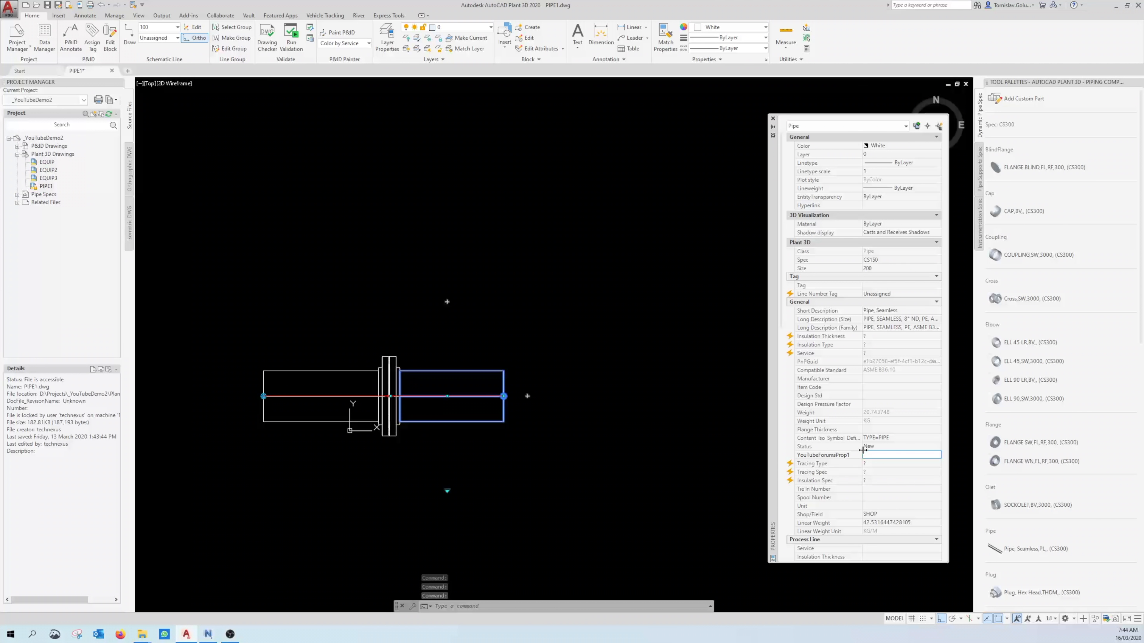
text(SampleProperty)
key(Return)
key(Escape)
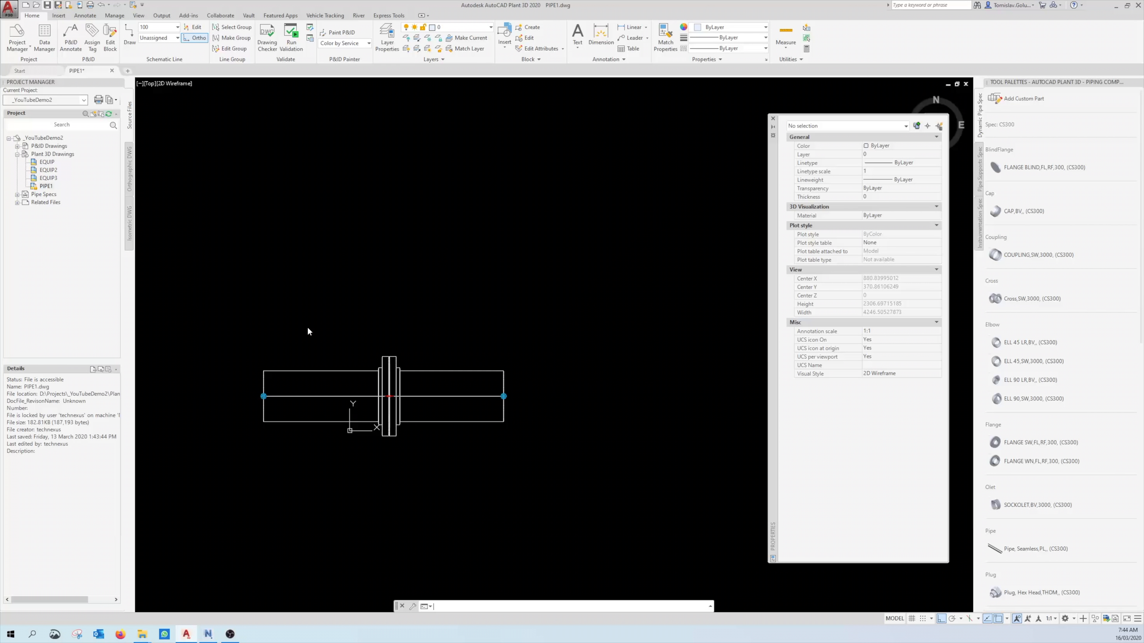
Switch to Navisworks and browse for a file to append in the _YouTubeDemo2 project's Plant 3D Models folder on drive D
click(210, 636)
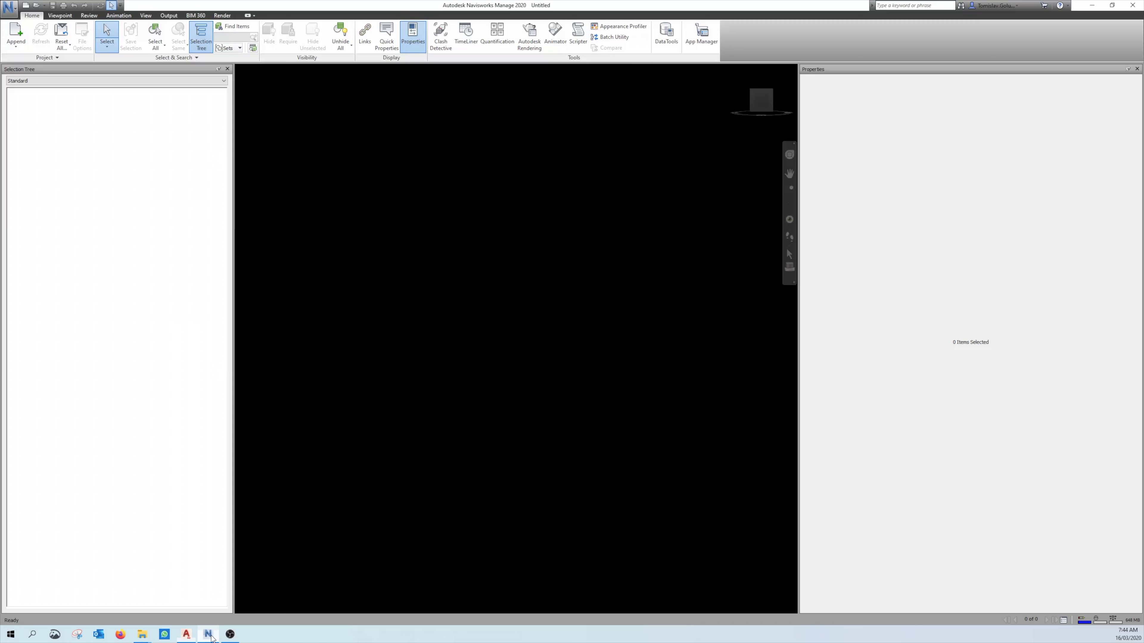
click(16, 34)
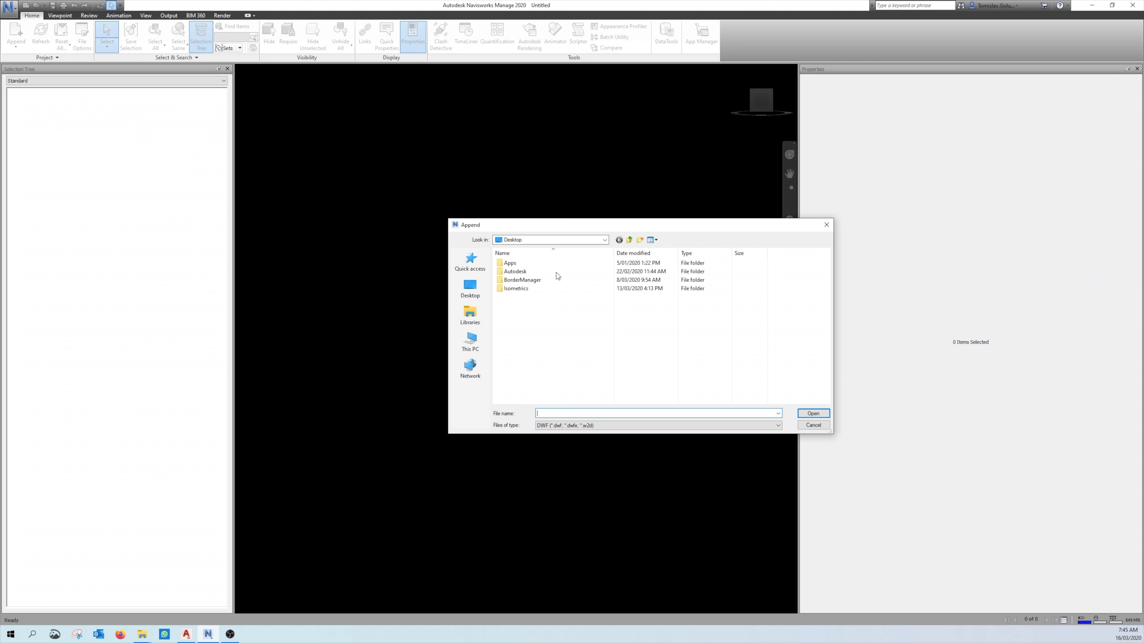
click(557, 240)
click(558, 240)
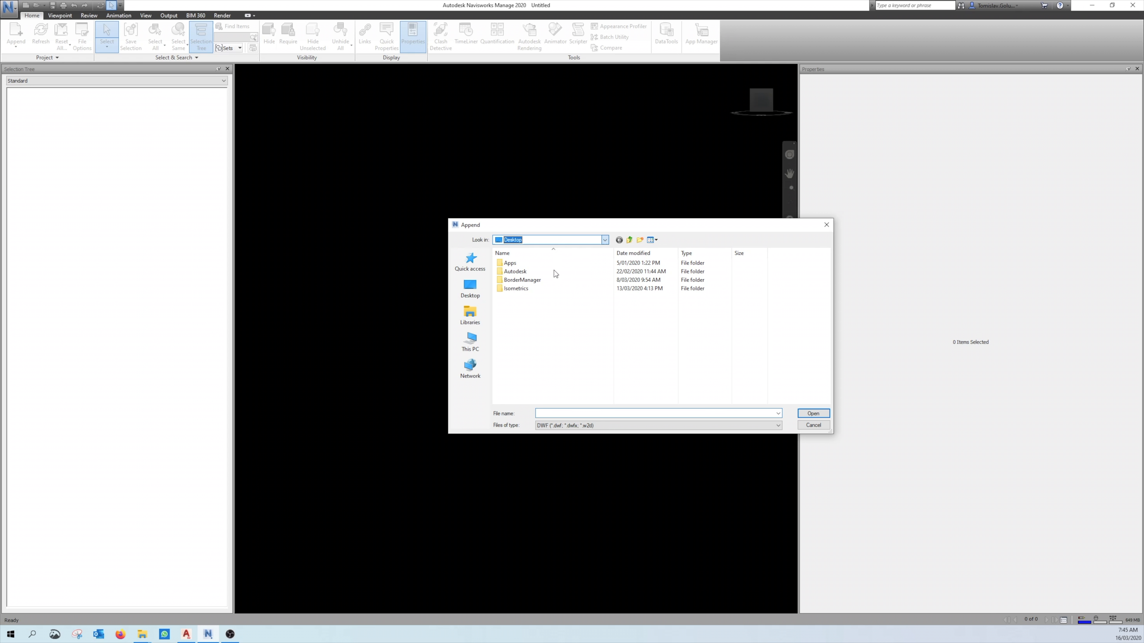
click(561, 241)
click(544, 379)
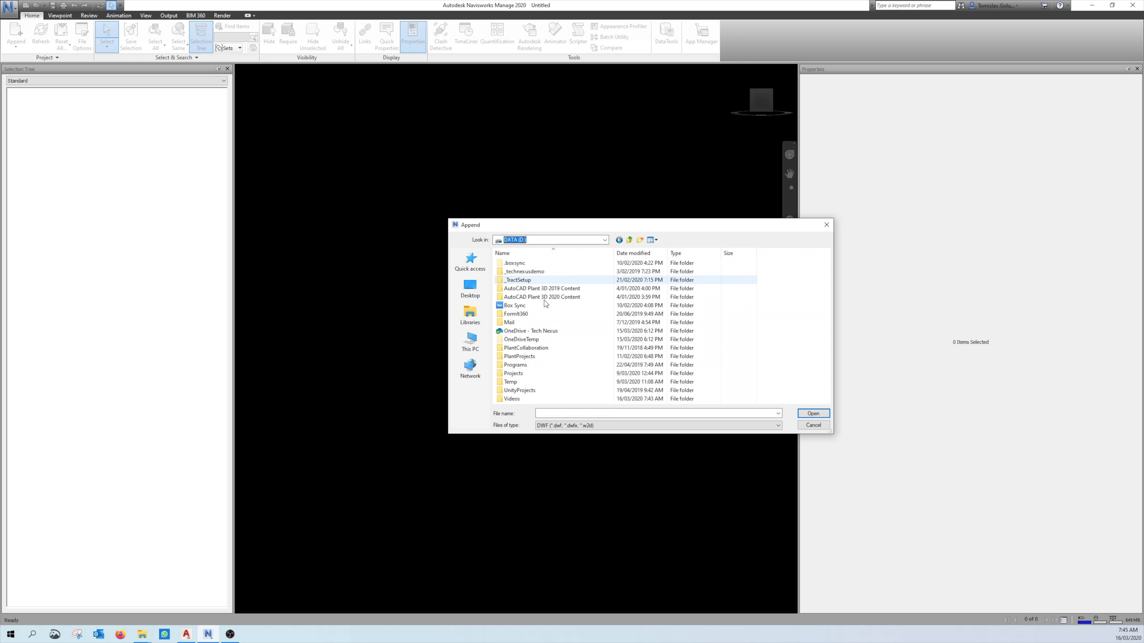
double_click(542, 373)
double_click(542, 271)
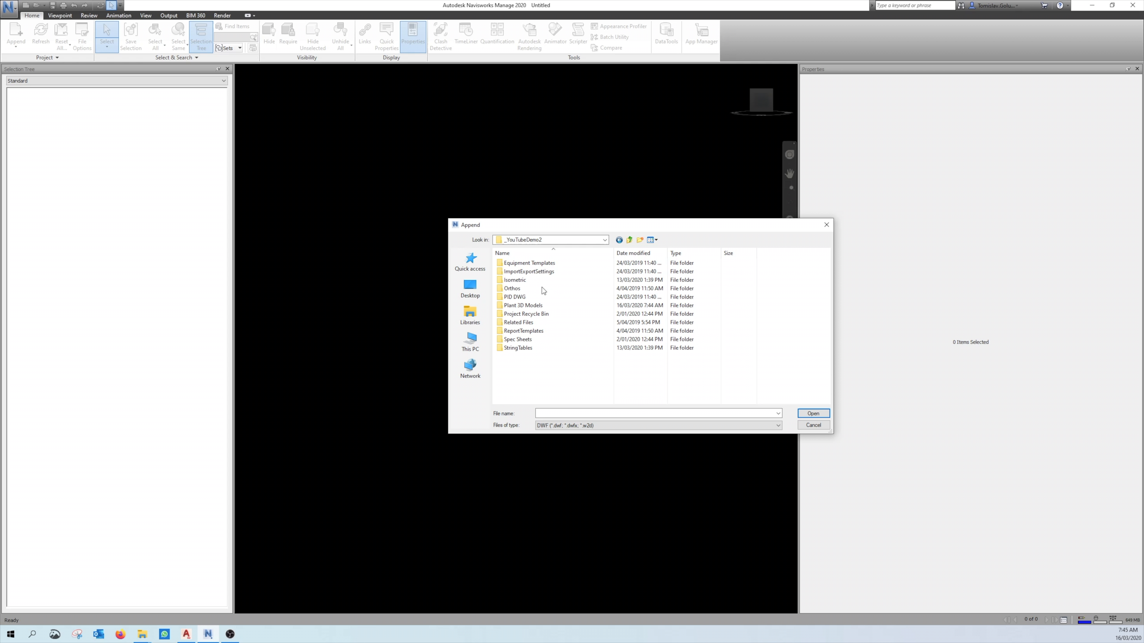
double_click(532, 305)
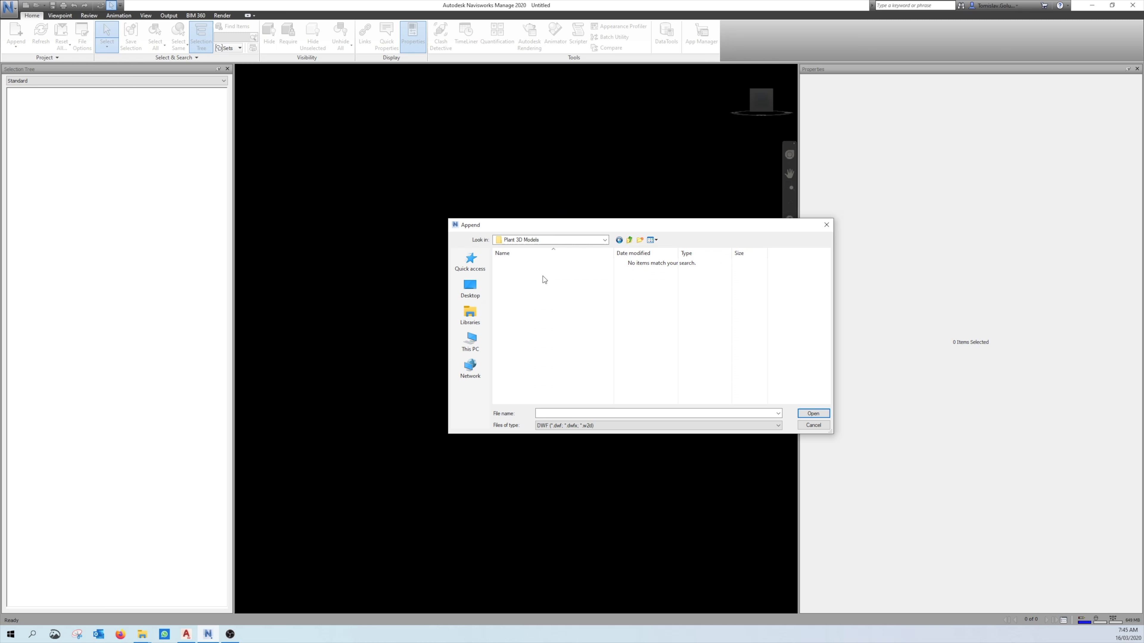
Append PIPE1.dwg to the scene using the Autodesk DWG/DXF file type
click(603, 425)
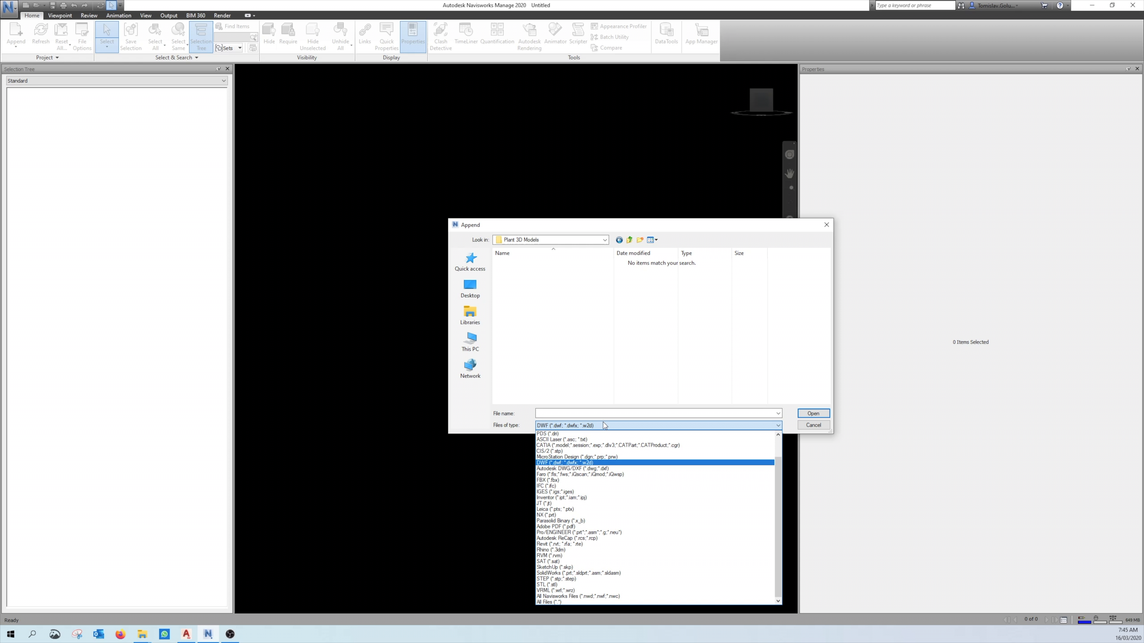
click(591, 469)
click(535, 289)
click(816, 412)
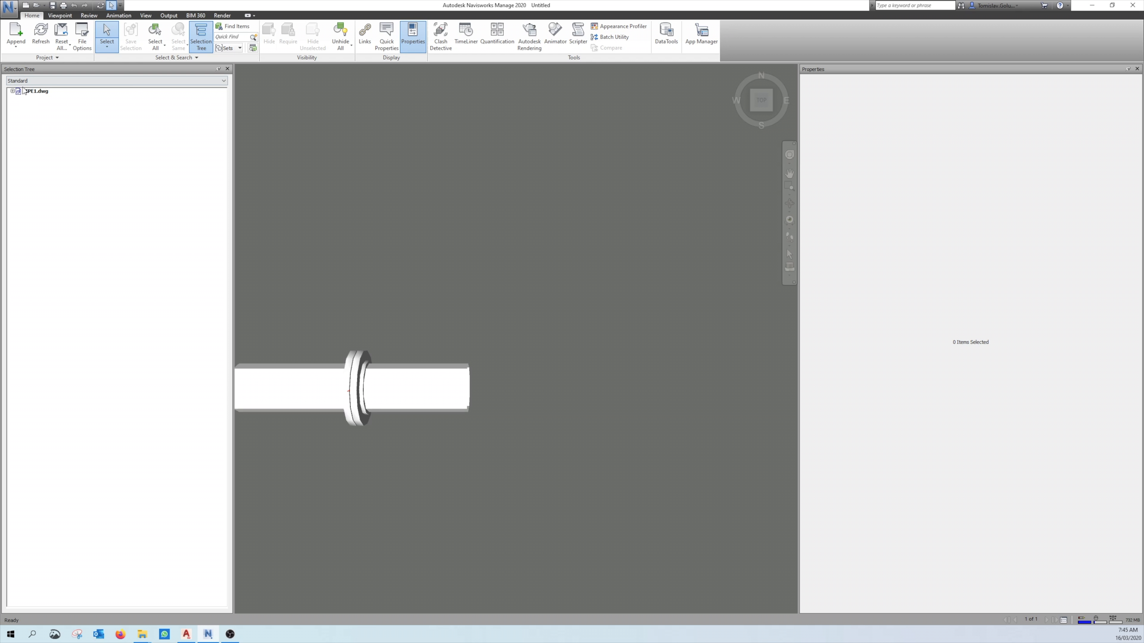
Expand PIPE1.dwg in the selection tree and select the pipe right of the flanges to inspect it
click(12, 91)
click(35, 101)
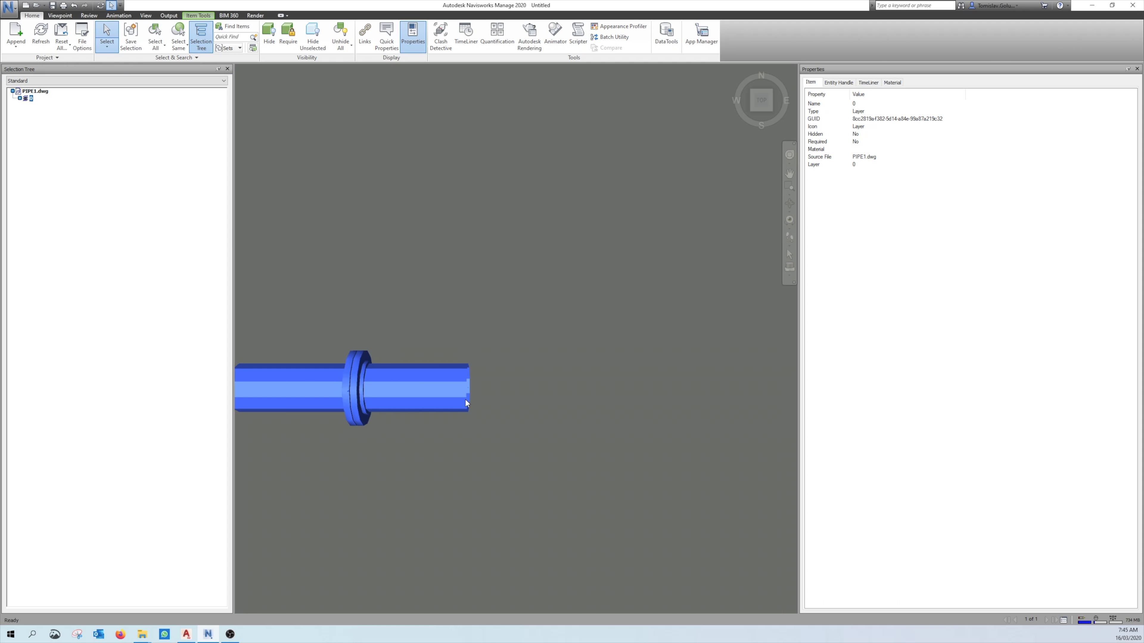
click(464, 398)
click(520, 348)
click(440, 386)
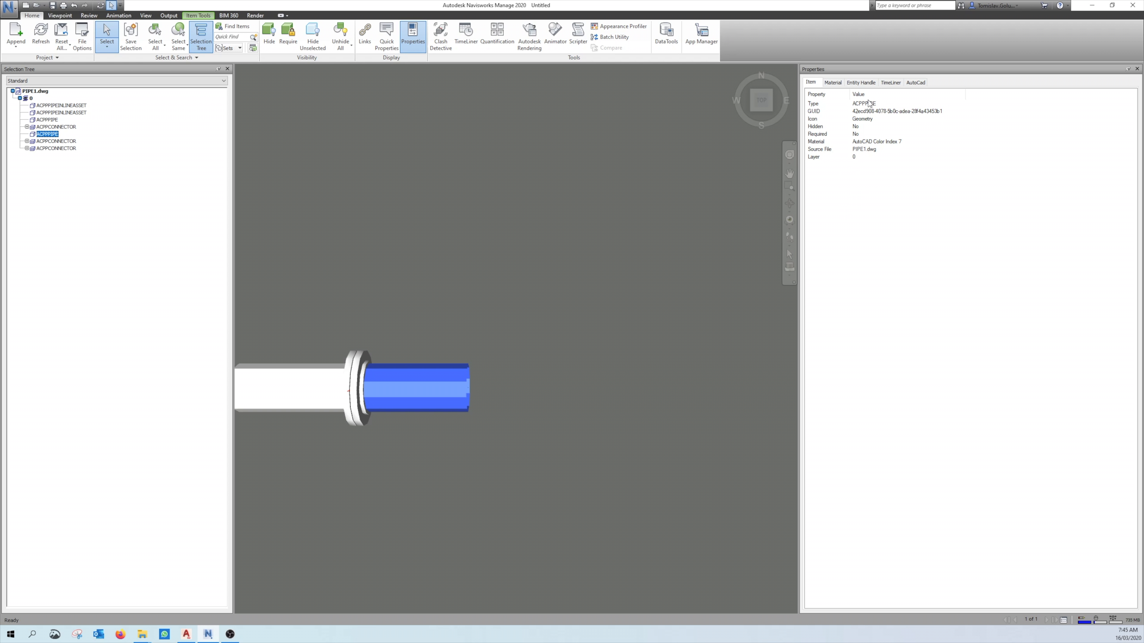
Search the selected pipe's AutoCad, TimeLiner, Entity Handle, Material and Item properties for the custom property, and clear the selection
click(915, 82)
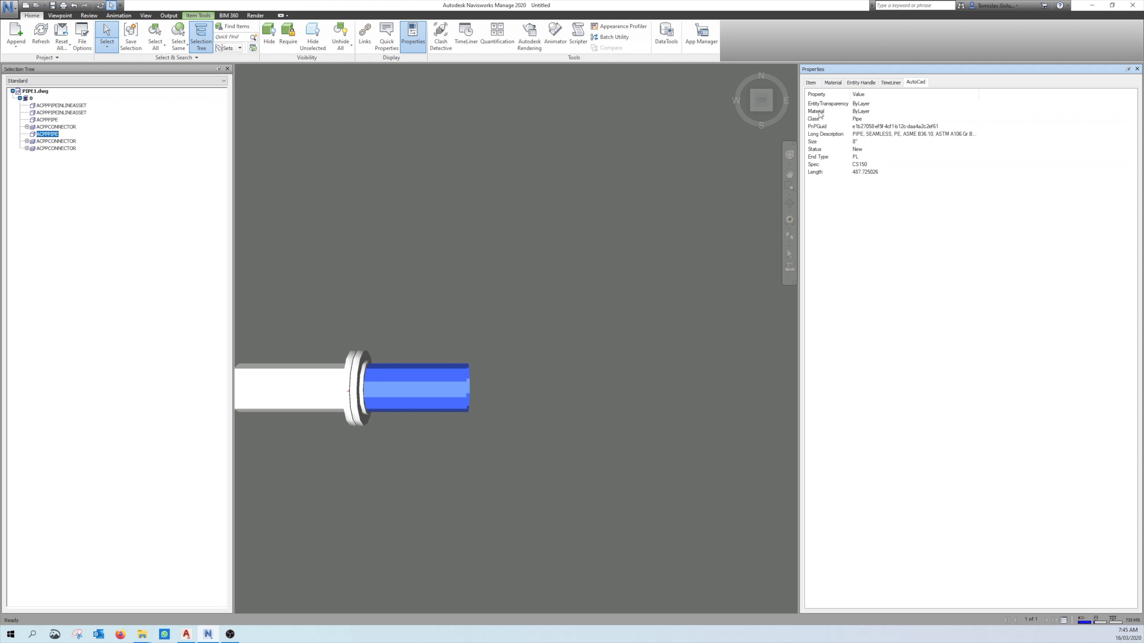
click(889, 82)
click(858, 83)
click(832, 83)
click(811, 83)
click(905, 83)
click(522, 359)
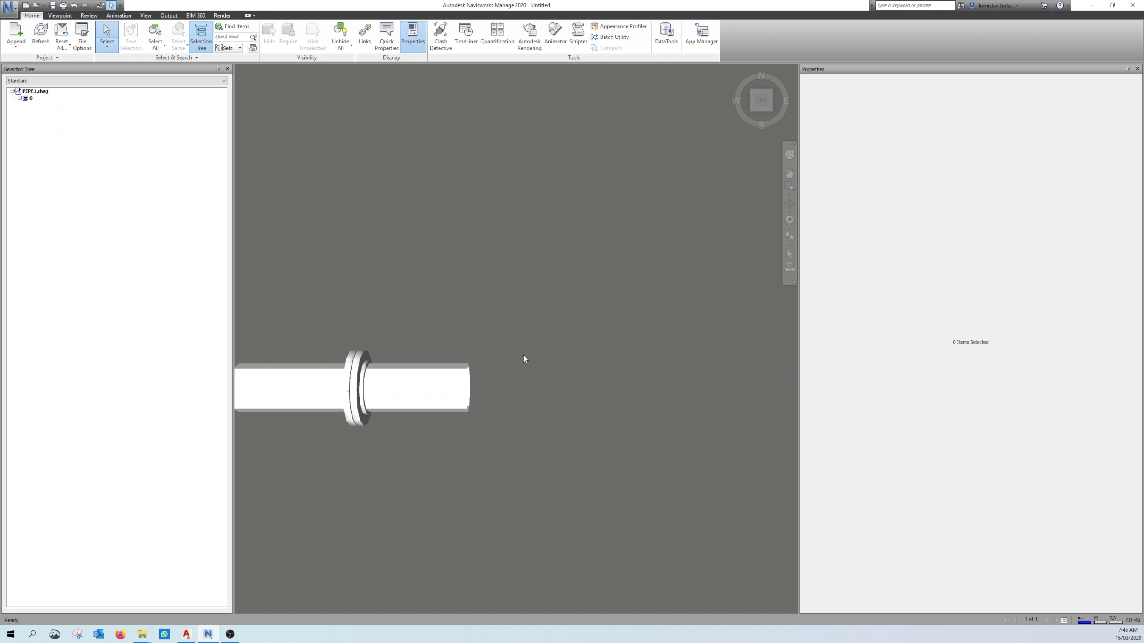
Switch to AutoCAD Plant 3D and export the drawing to the Desktop as the 3D DWFx file PIPE1.dwfx
click(186, 634)
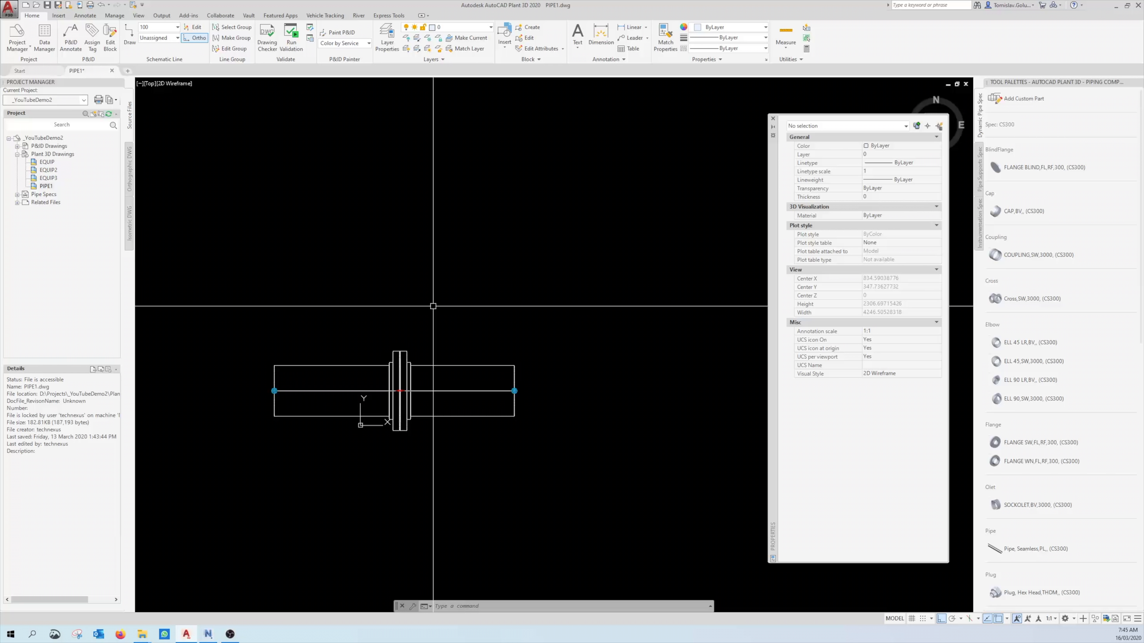
text(export)
key(Return)
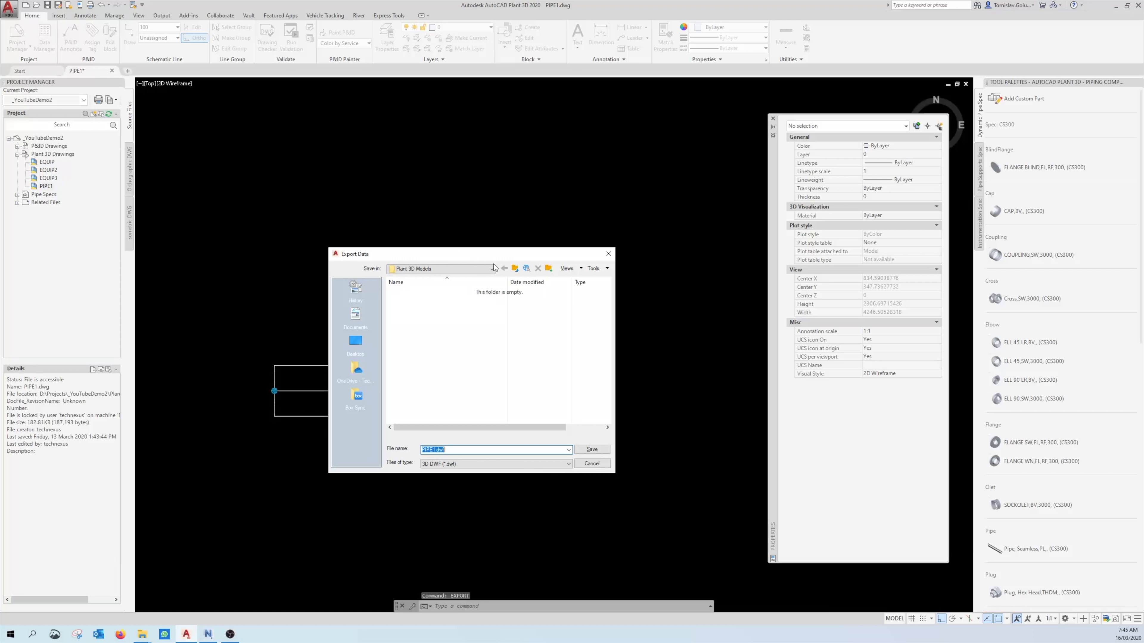
click(485, 464)
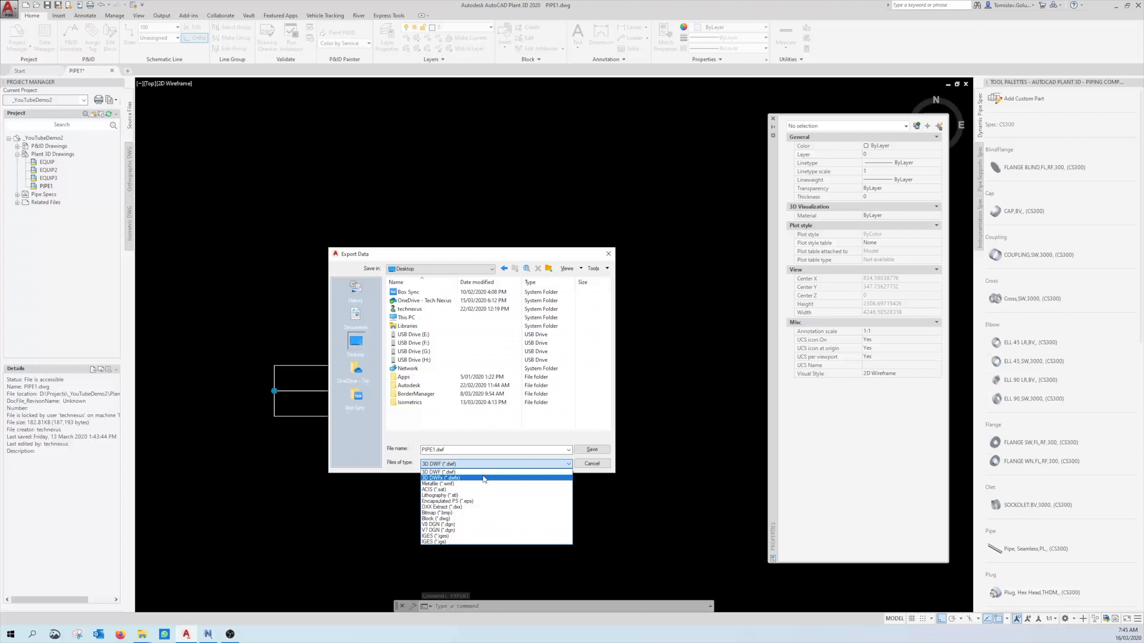
click(484, 479)
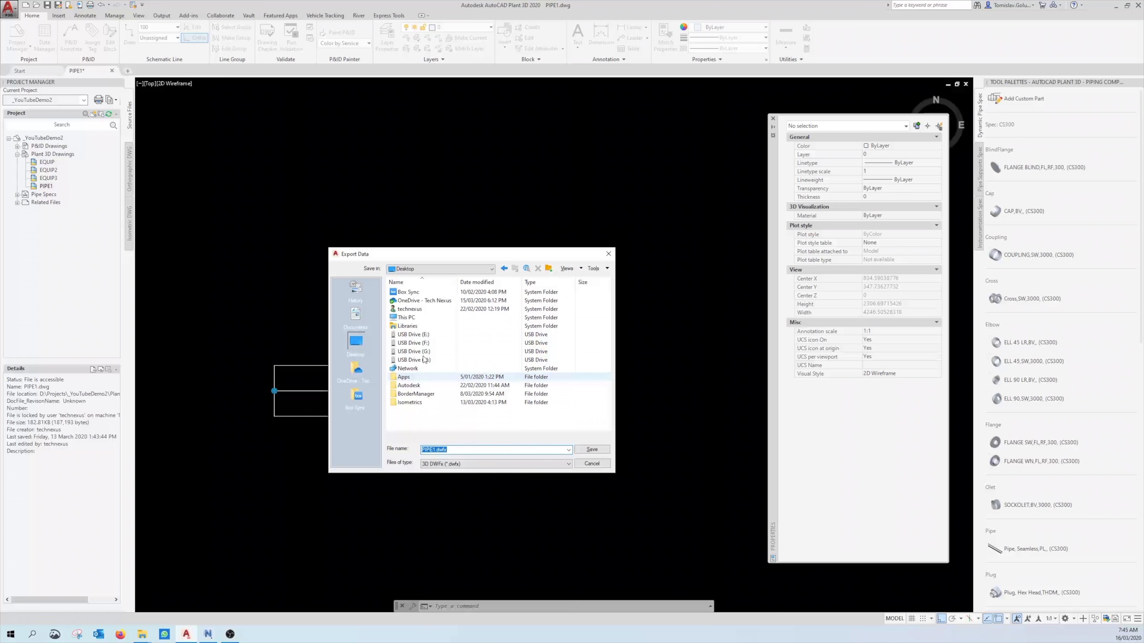
click(589, 451)
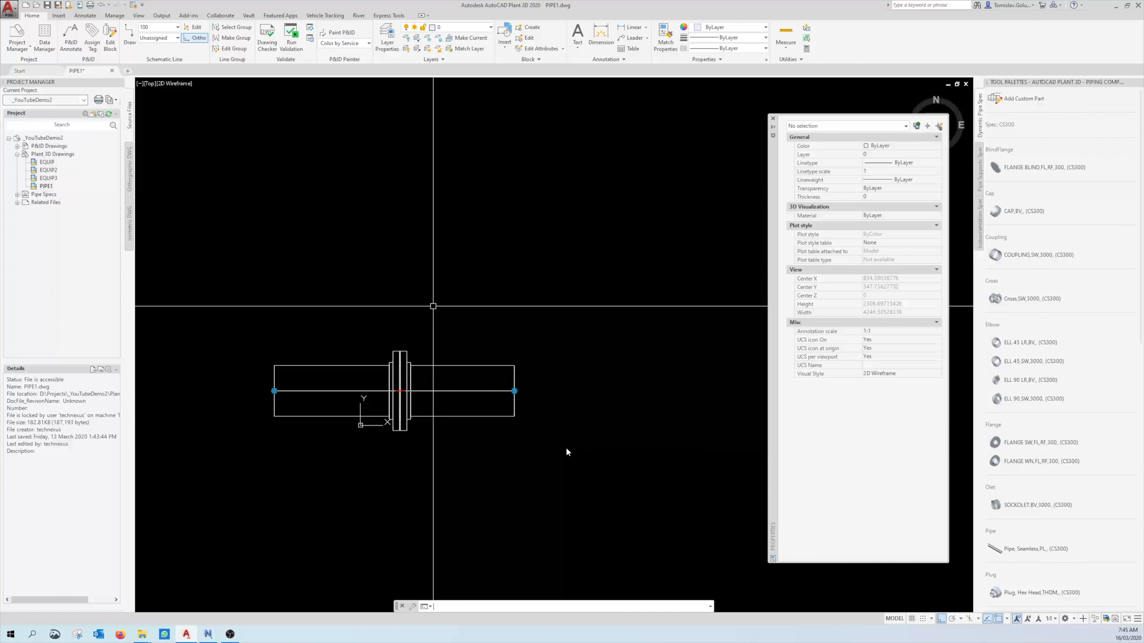
Return to Navisworks and start a new empty scene without the appended DWG
click(209, 636)
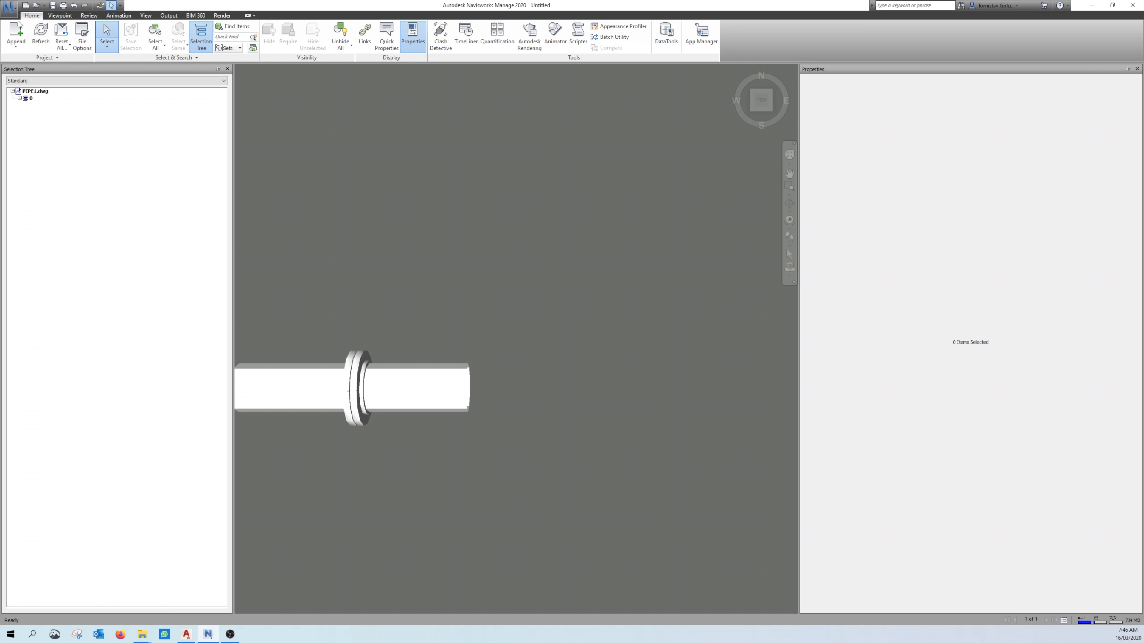
click(10, 8)
click(20, 29)
Append the exported PIPE1.dwfx from the Desktop to the empty scene, using the DWF file type
click(15, 33)
click(550, 425)
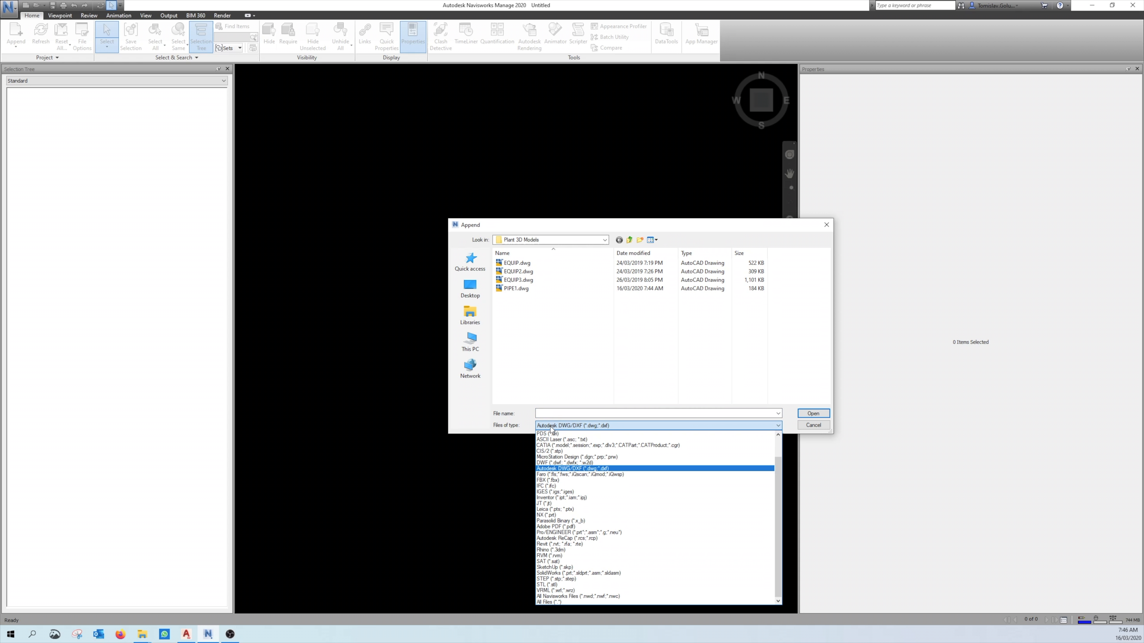
click(593, 463)
click(470, 288)
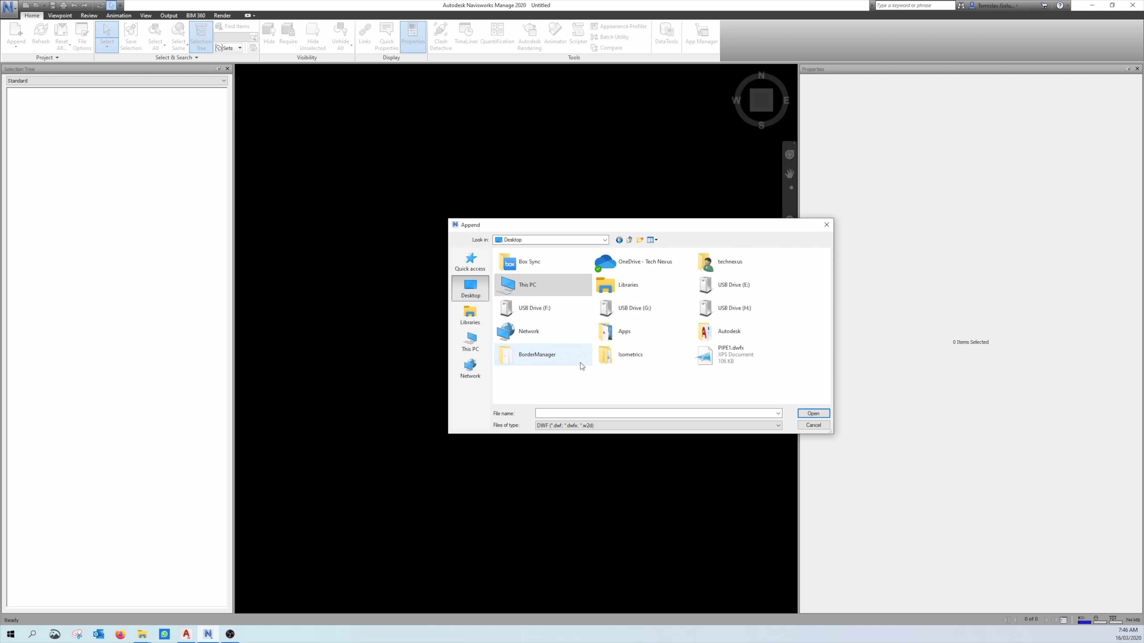
click(724, 356)
click(813, 413)
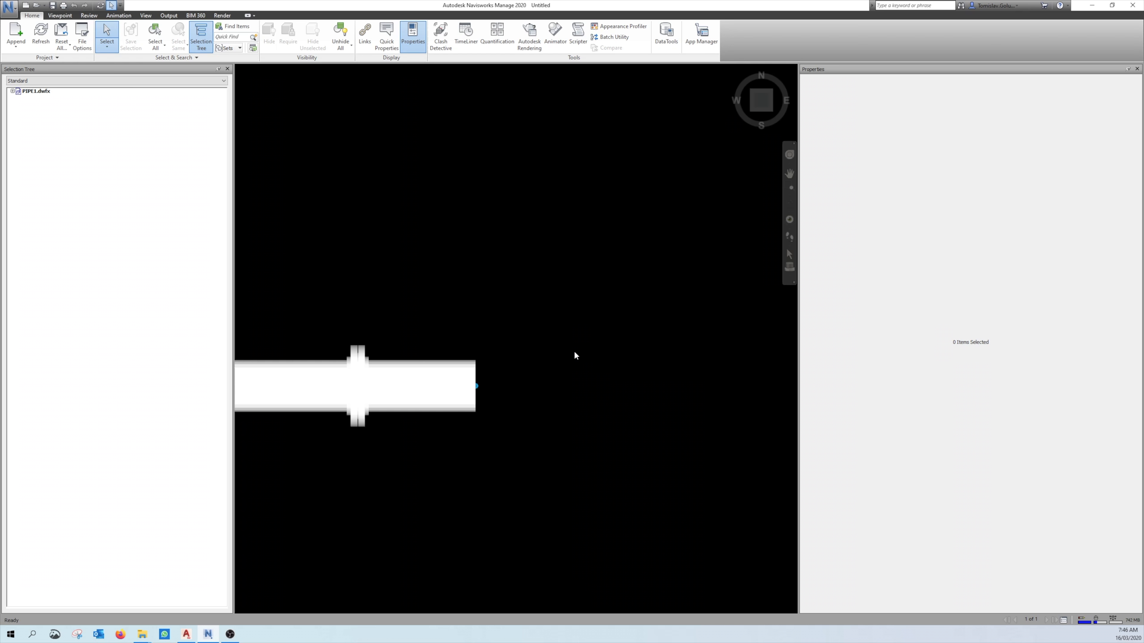
Select the pipe right of the flanges and check its DWF generic and pipe properties for YouTubeForumsProp1
click(426, 393)
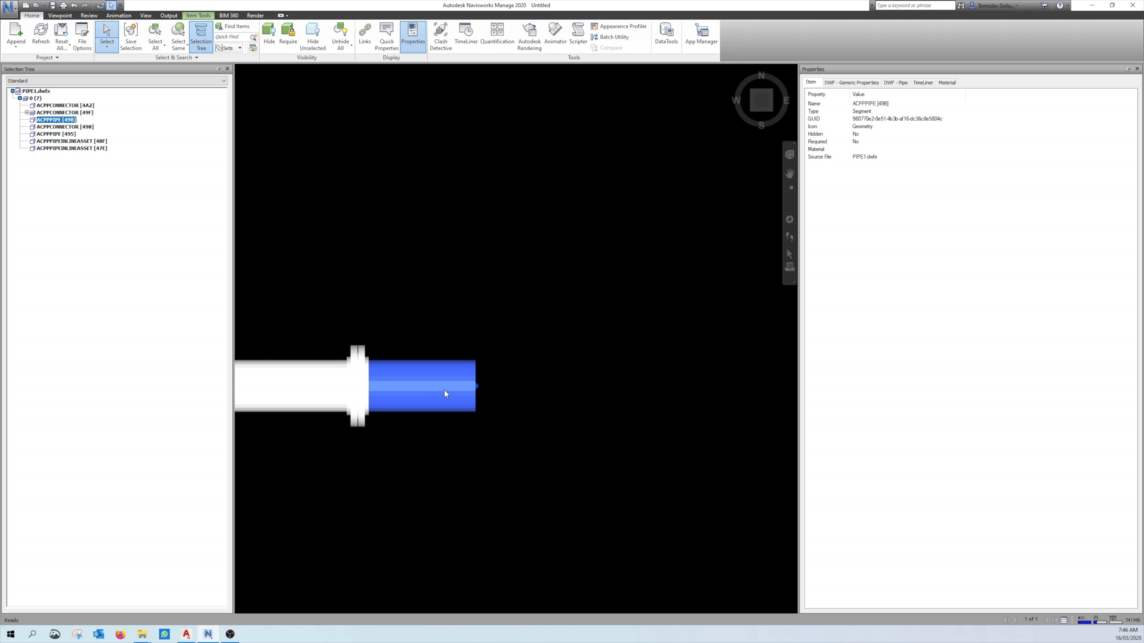
middle_drag(499, 288, 579, 285)
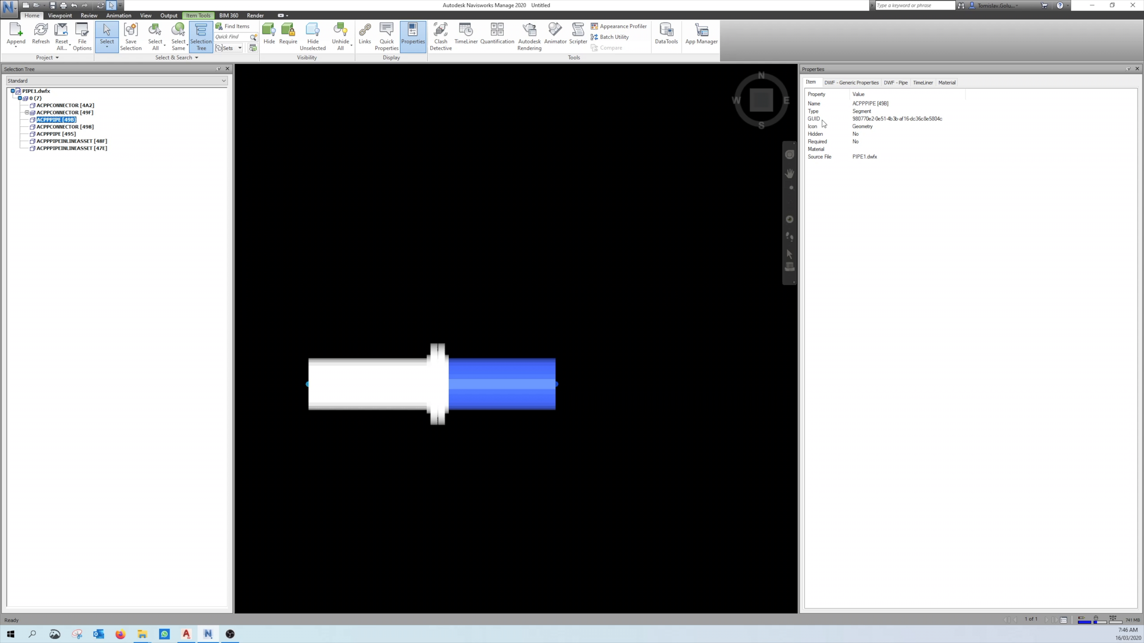
click(857, 83)
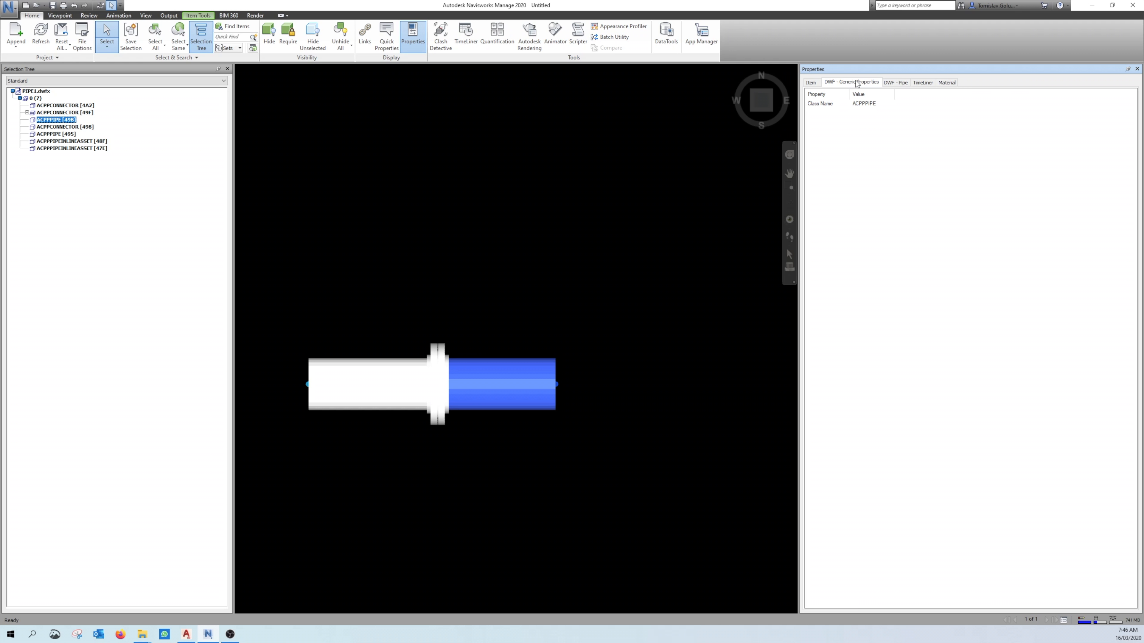
click(898, 83)
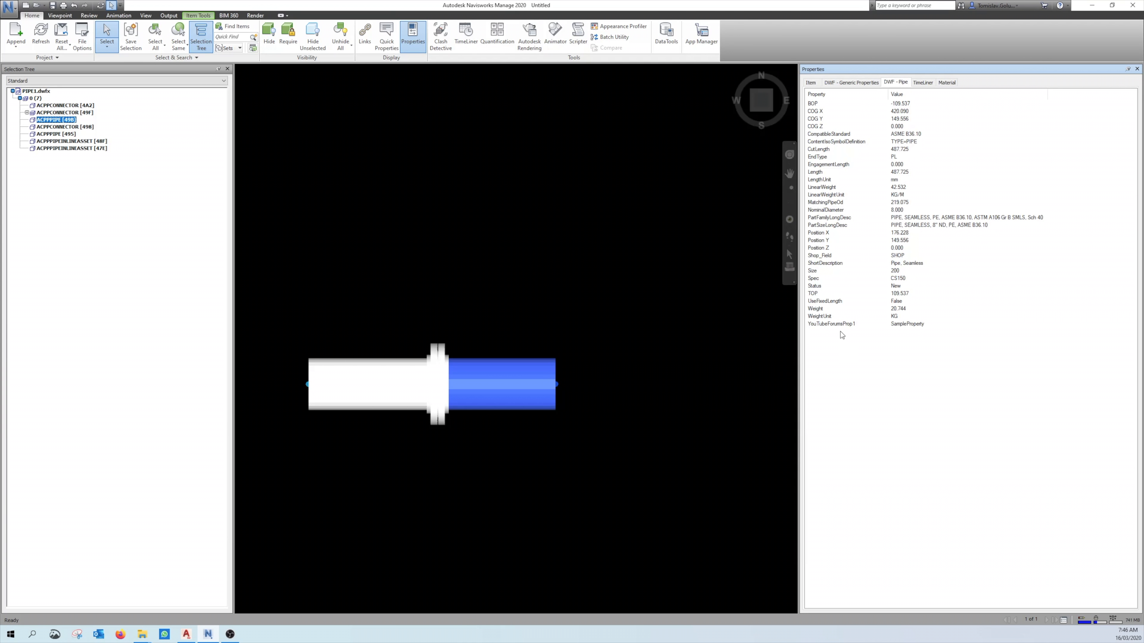
click(849, 325)
Compare the DWF pipe properties of the pipes left and right of the flanges, and clear the selection
click(373, 389)
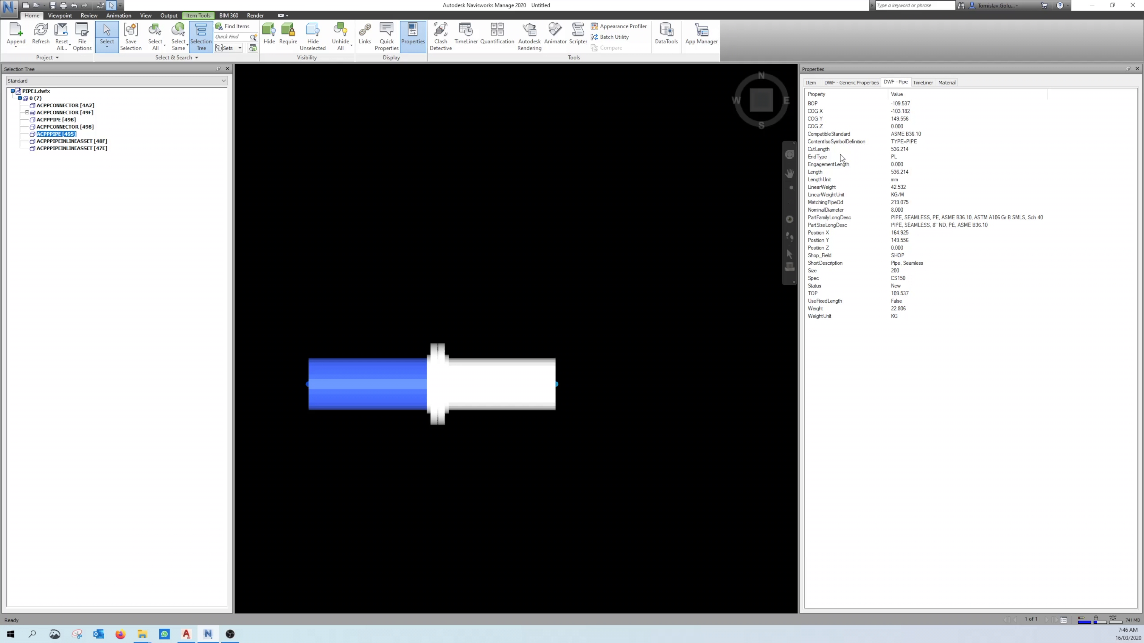
click(495, 388)
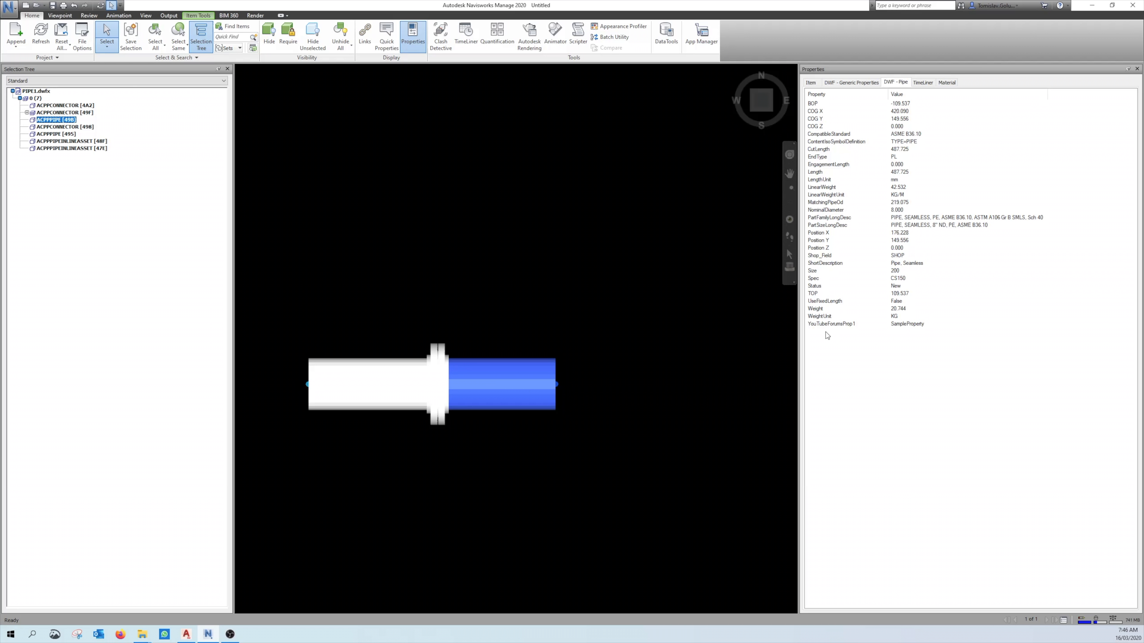
click(529, 401)
click(567, 314)
middle_drag(566, 314, 622, 271)
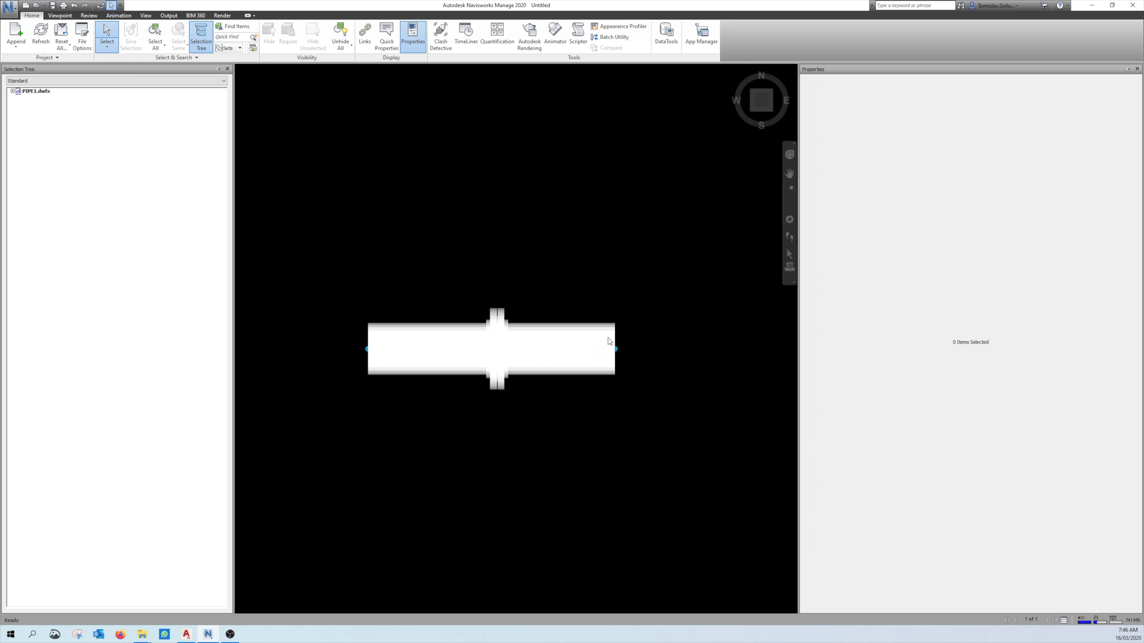
click(580, 359)
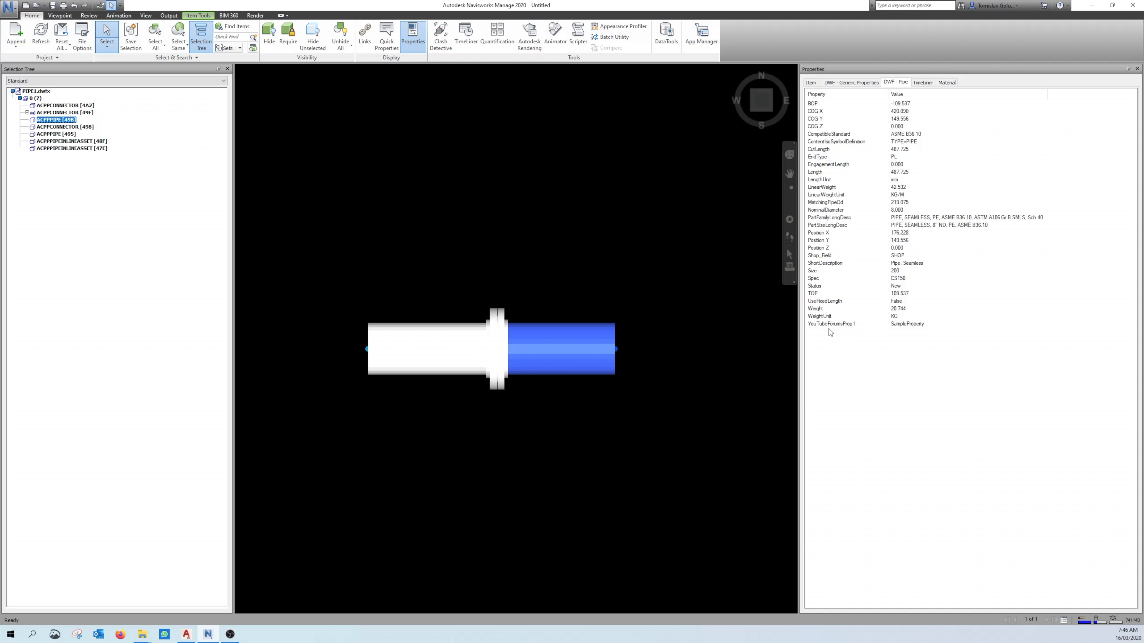
click(562, 475)
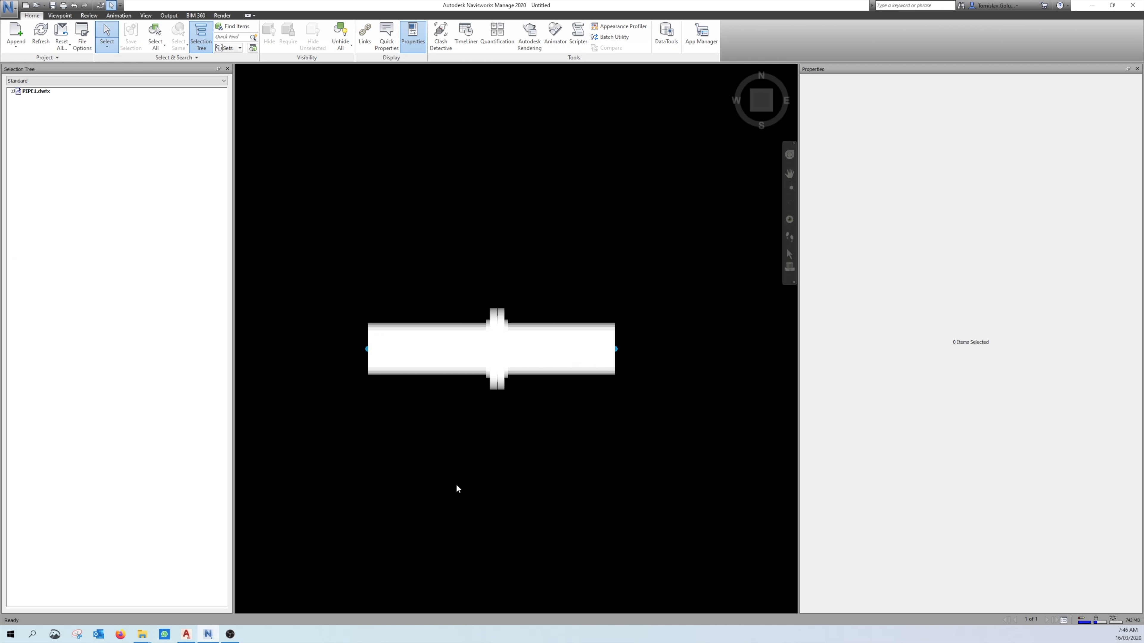
Switch to AutoCAD Plant 3D to view the source PIPE1 drawing, and return to Navisworks
click(190, 635)
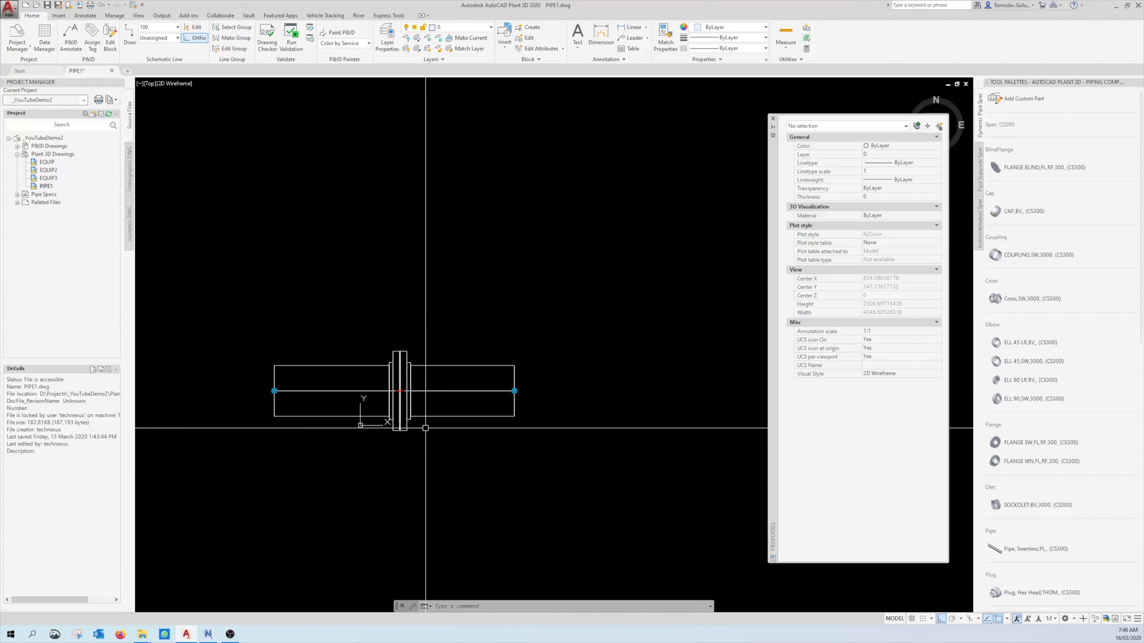
mouse_move(422, 415)
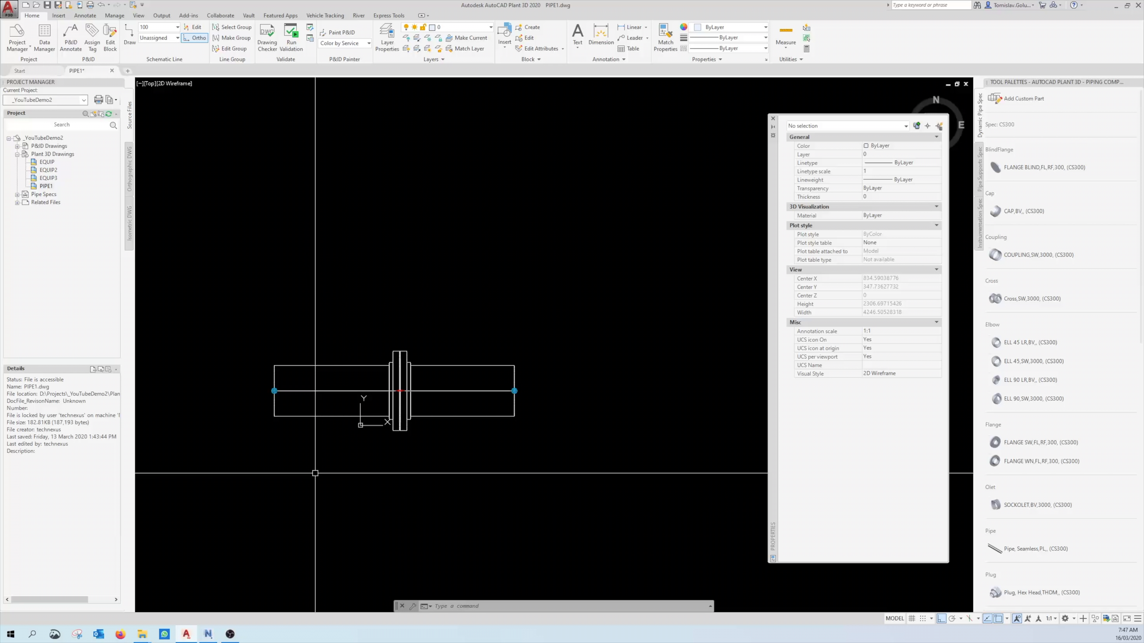
click(207, 638)
Reselect the pipe right of the flanges to review its DWF pipe properties, including YouTubeForumsProp1
click(563, 363)
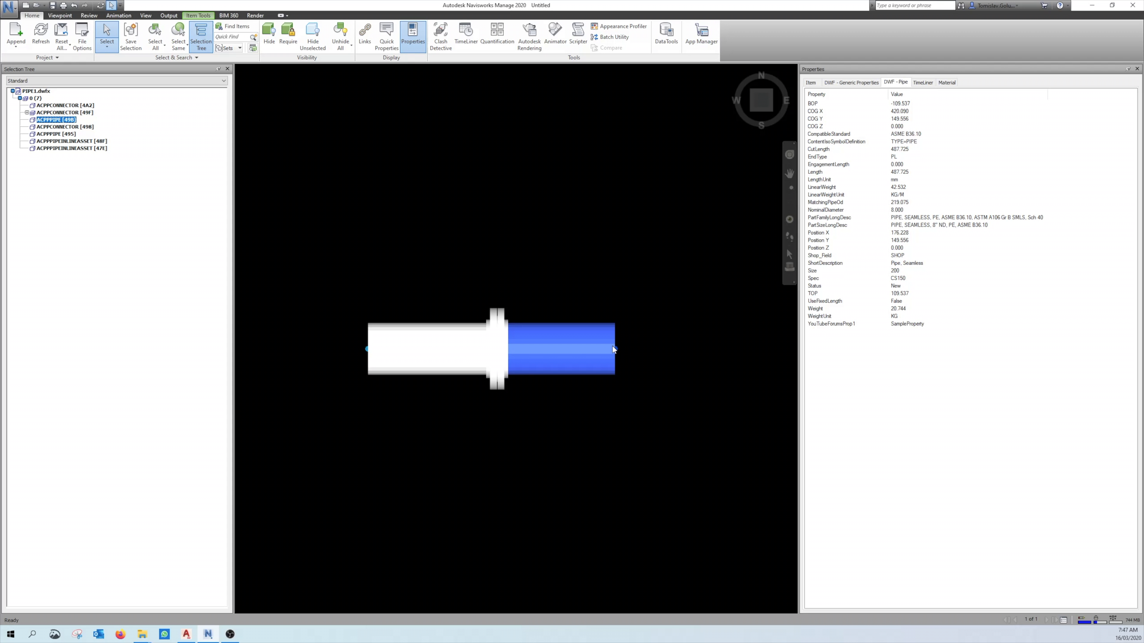
click(549, 264)
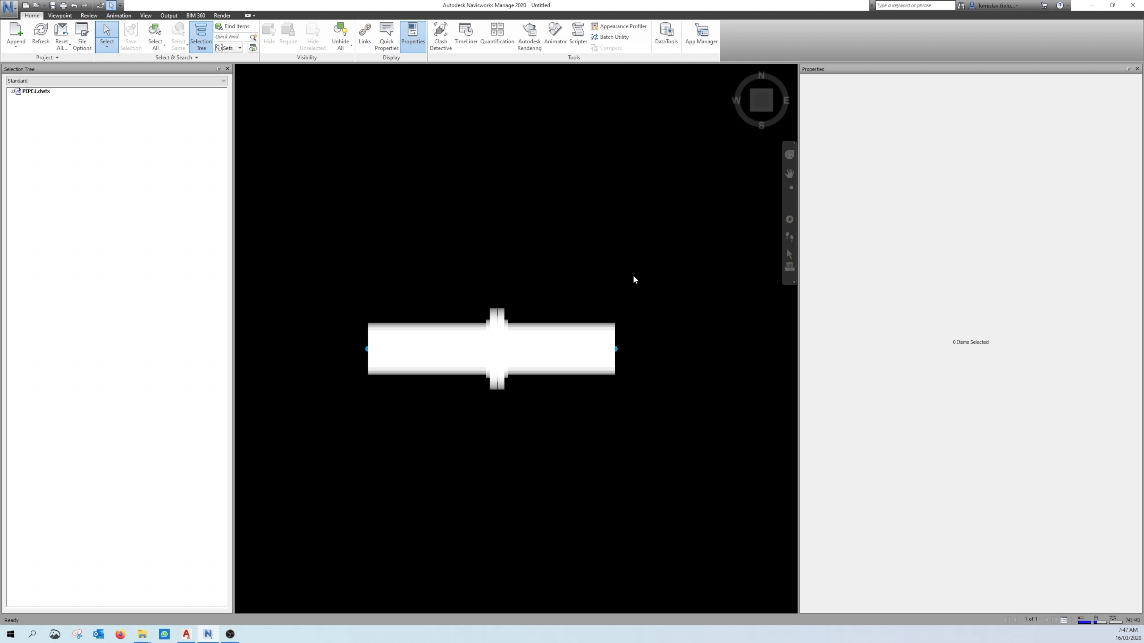
click(576, 334)
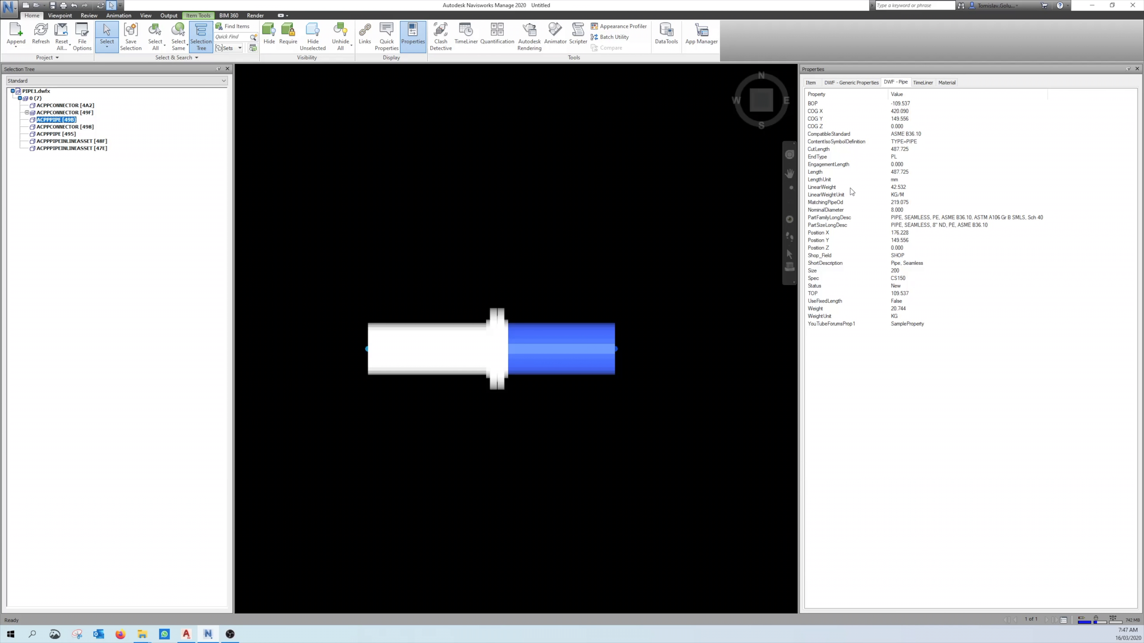
click(649, 385)
click(544, 354)
click(560, 398)
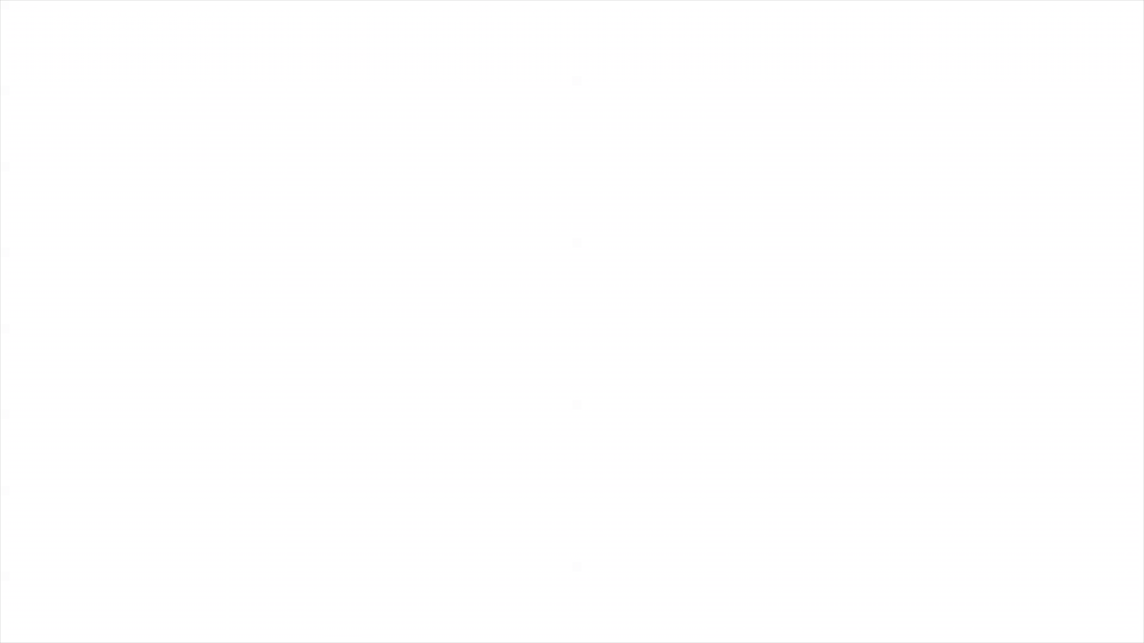